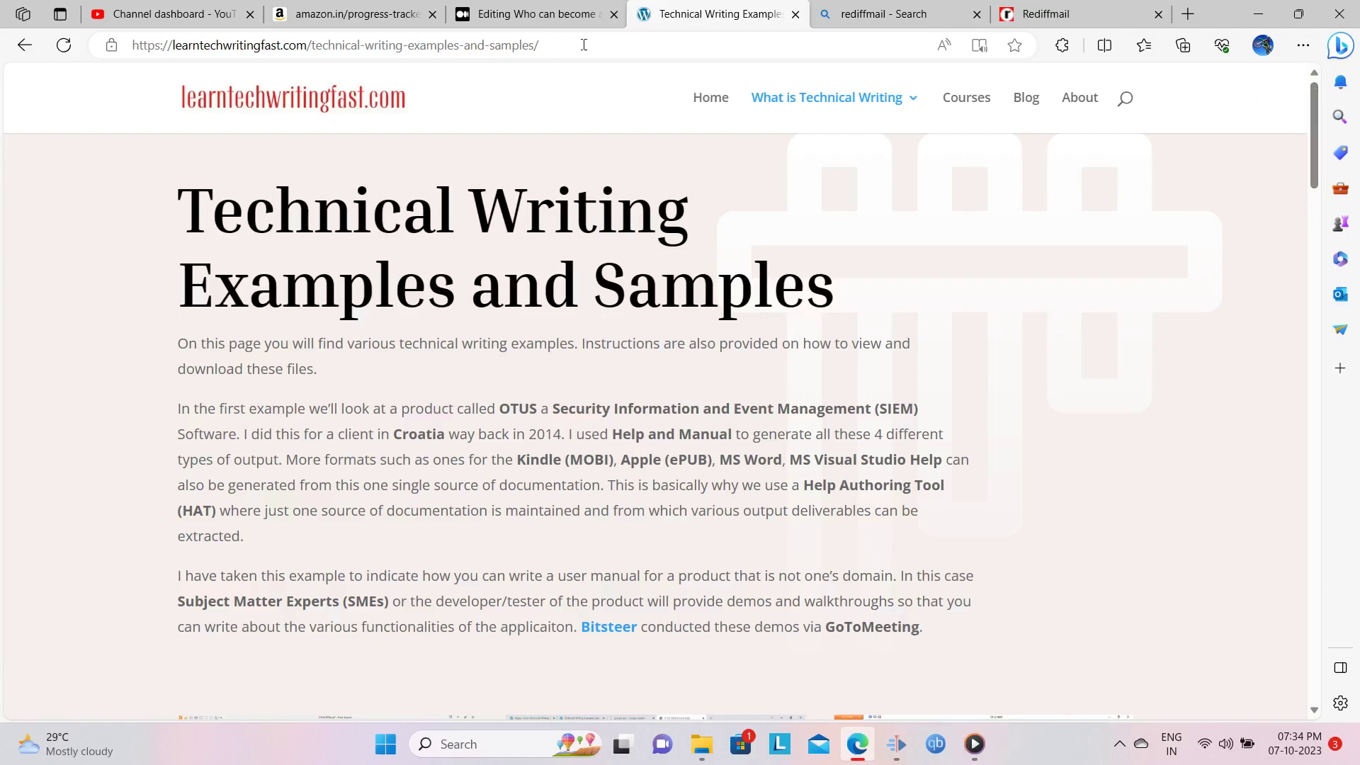
Select the page address, return to the page, and scroll through it
drag(585, 43, 120, 44)
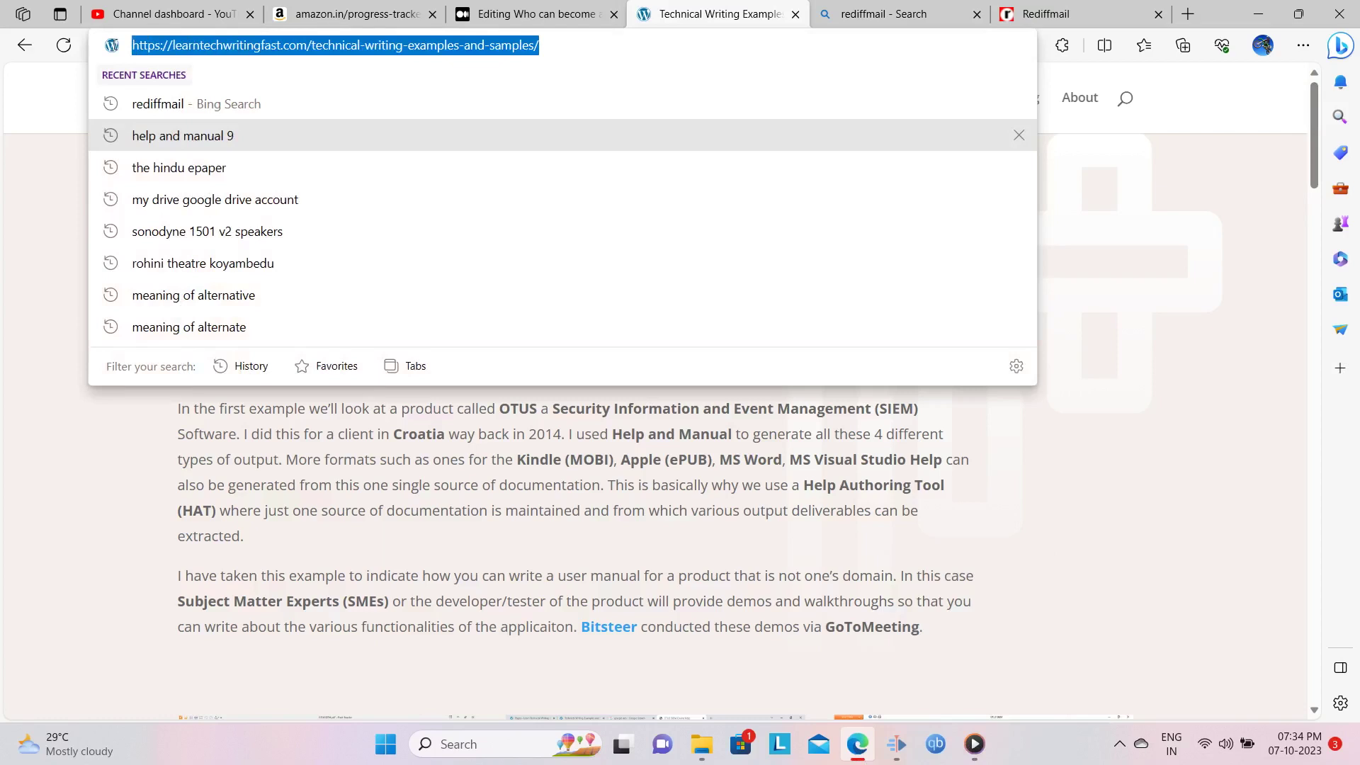
click(1254, 278)
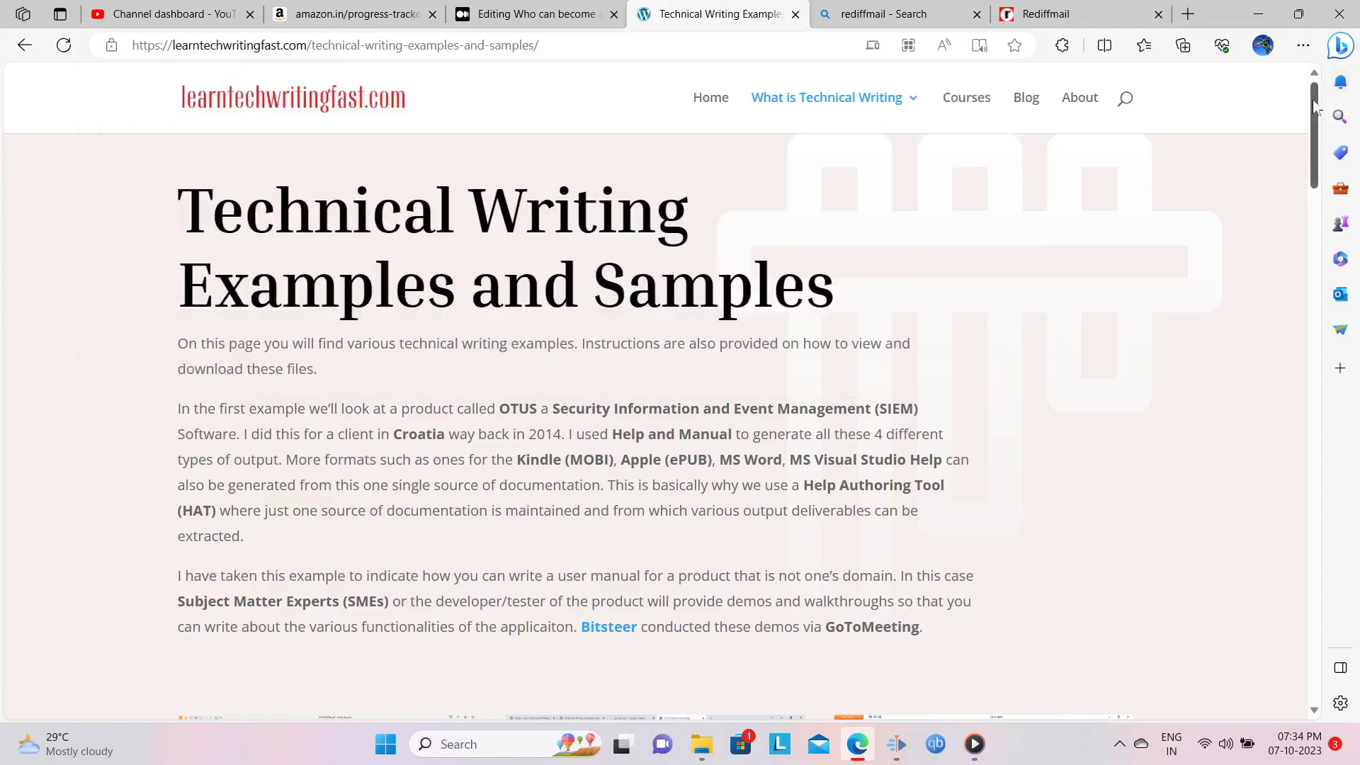
drag(1314, 106, 1322, 475)
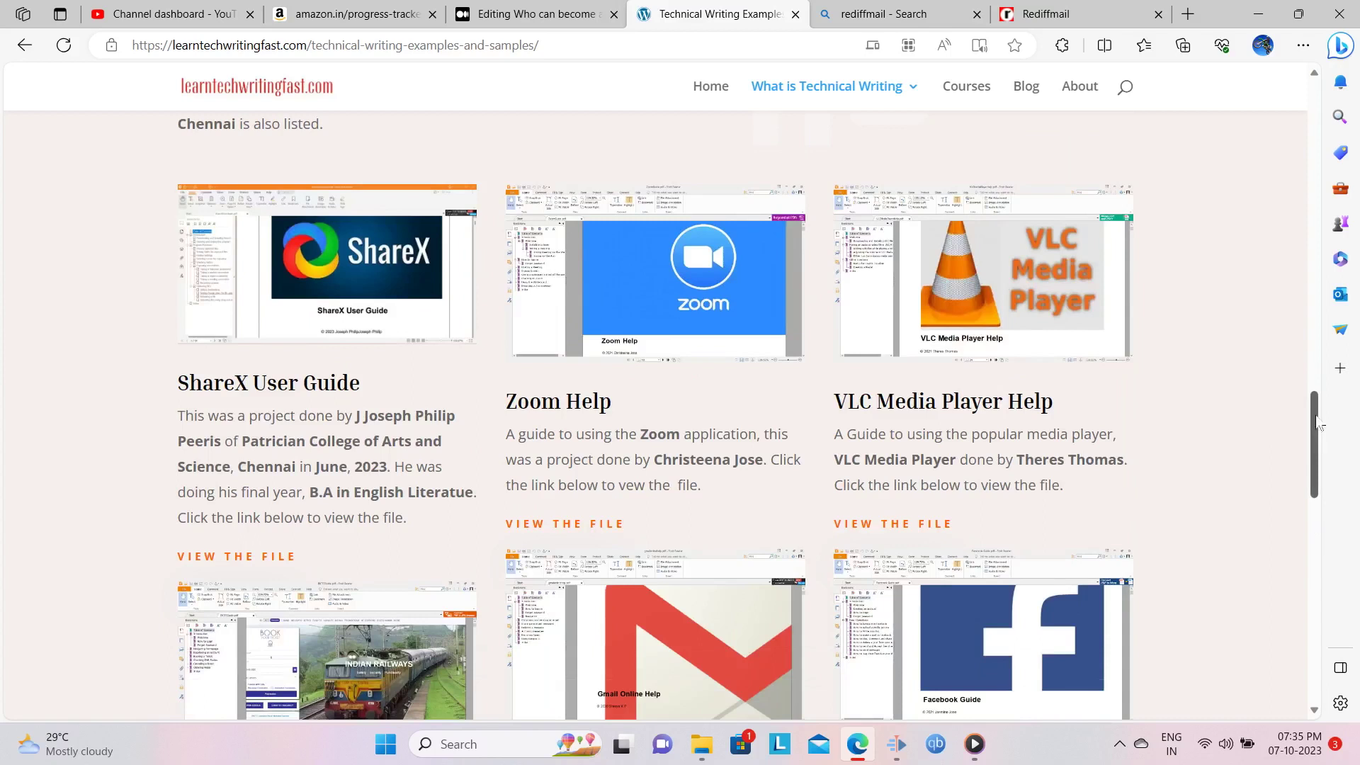
mouse_move(1317, 425)
mouse_down()
mouse_move(1330, 528)
mouse_move(1331, 414)
mouse_up()
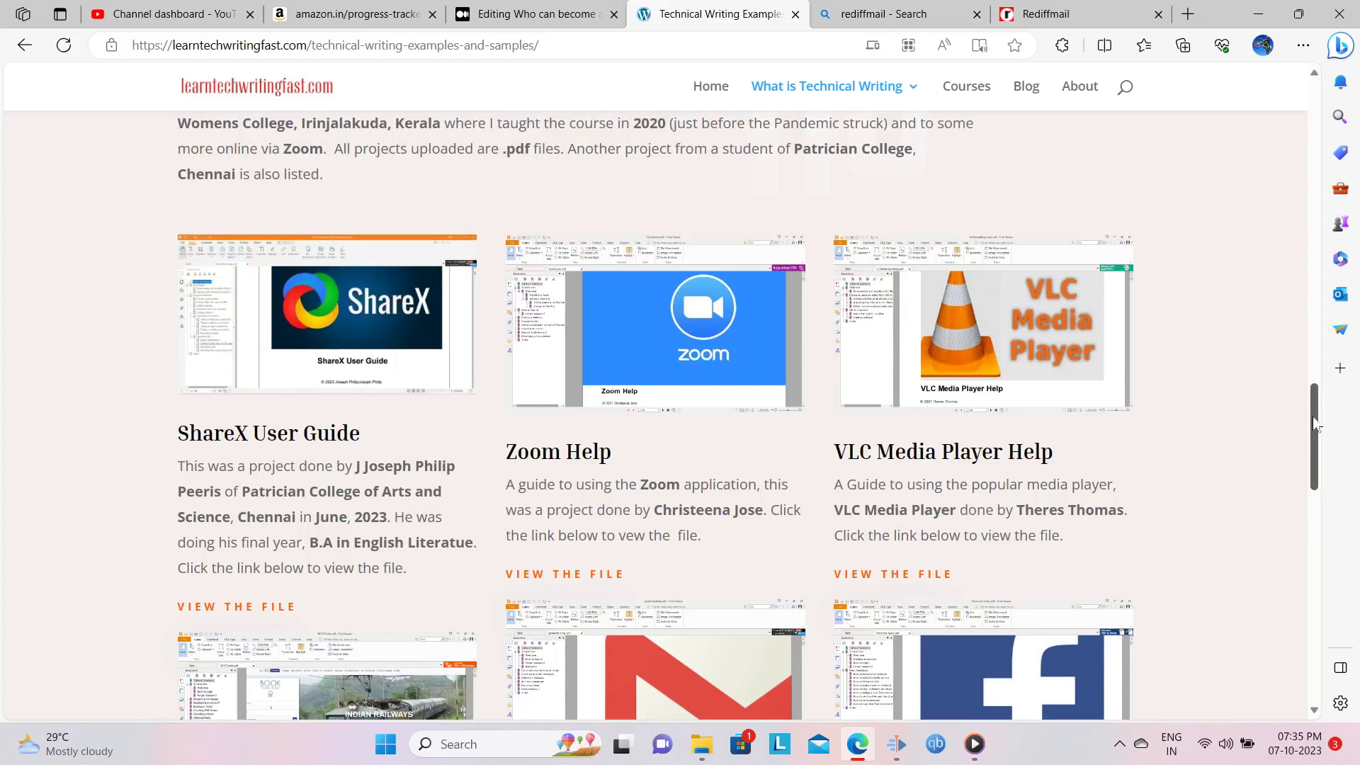
drag(1312, 424, 1323, 540)
drag(1323, 540, 1312, 144)
Highlight 'Bitsteer', reselect the login page address, then minimise the browser to the desktop
drag(577, 424, 642, 430)
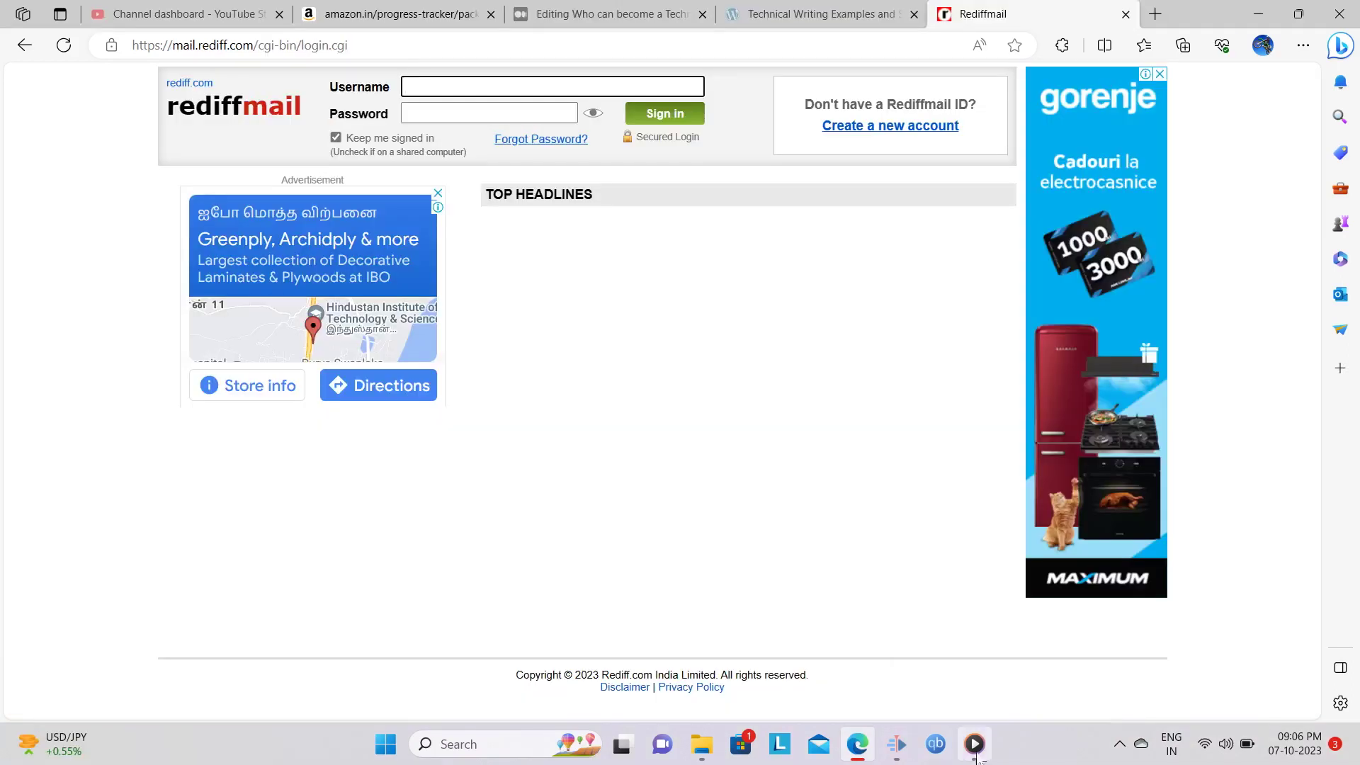
mouse_move(975, 753)
drag(382, 48, 129, 48)
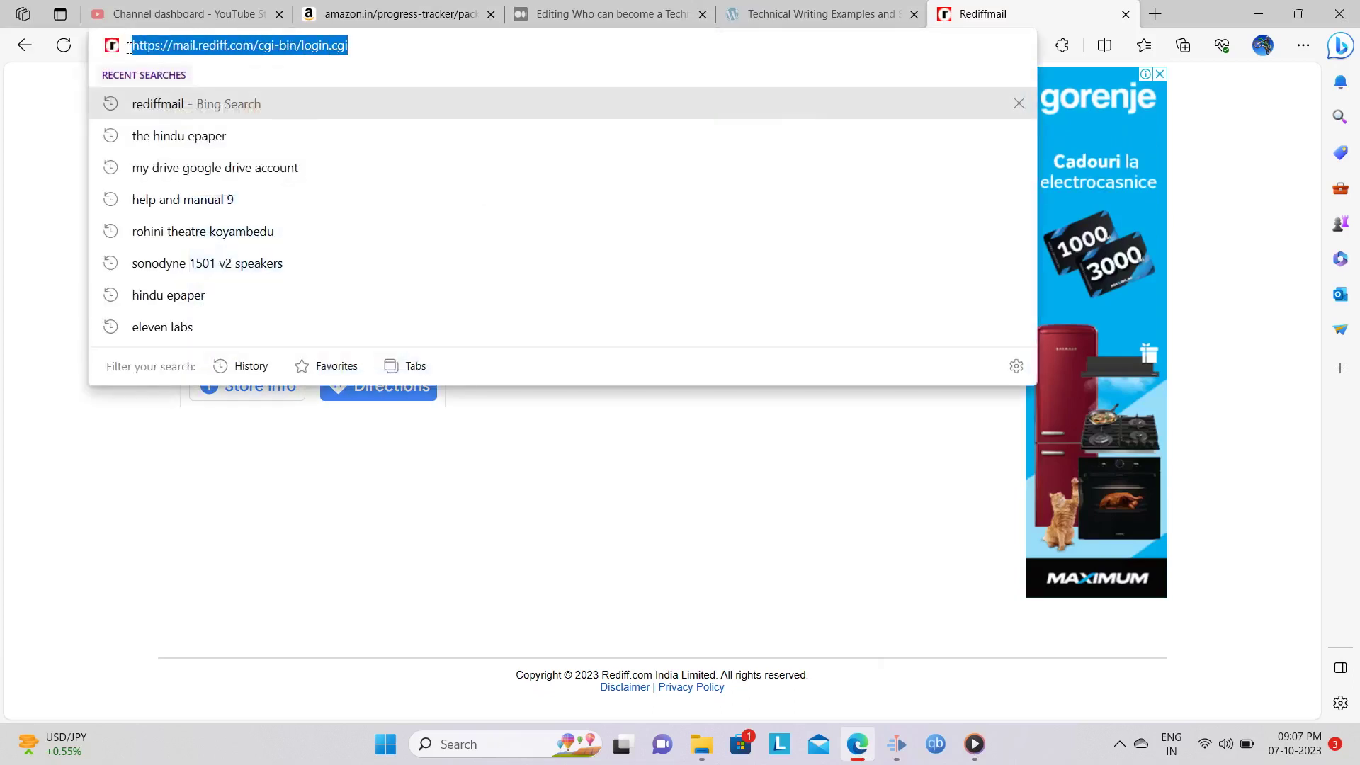
click(33, 155)
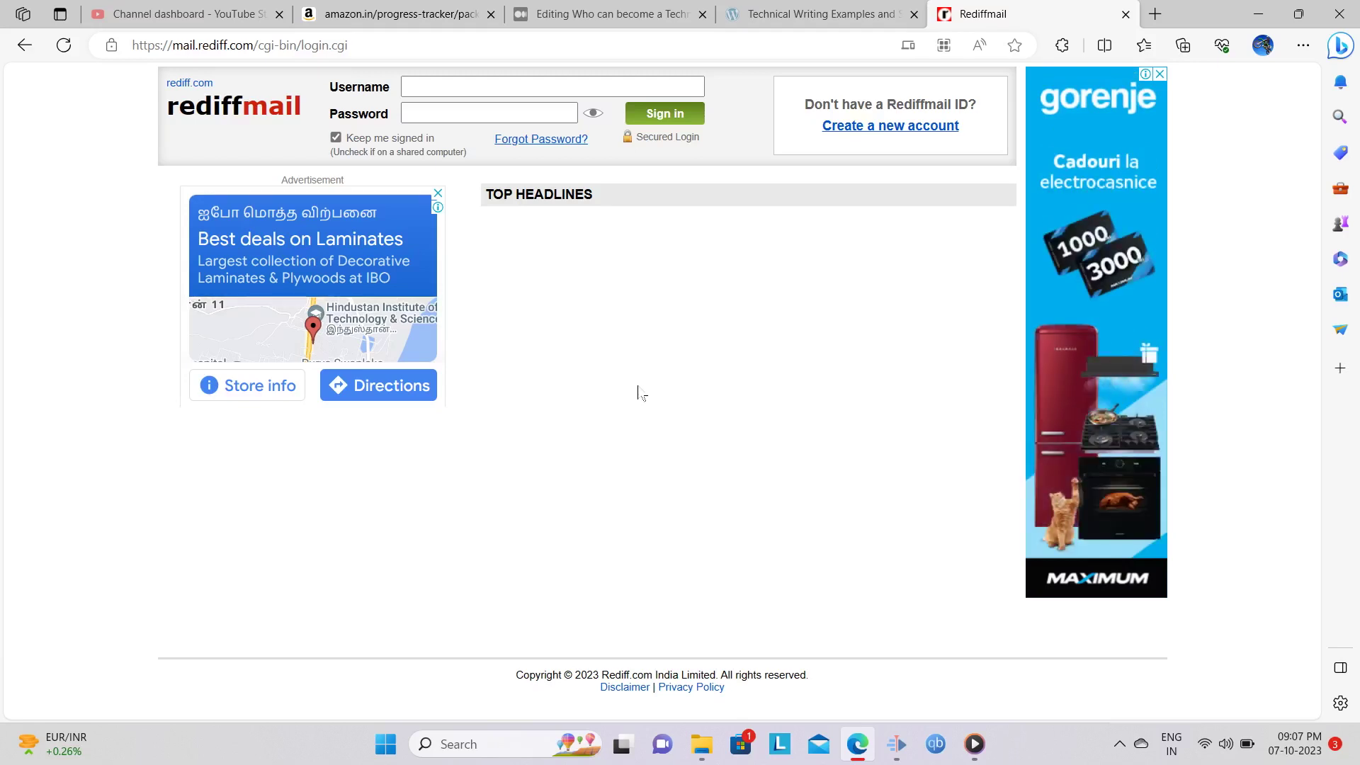
key(super+d)
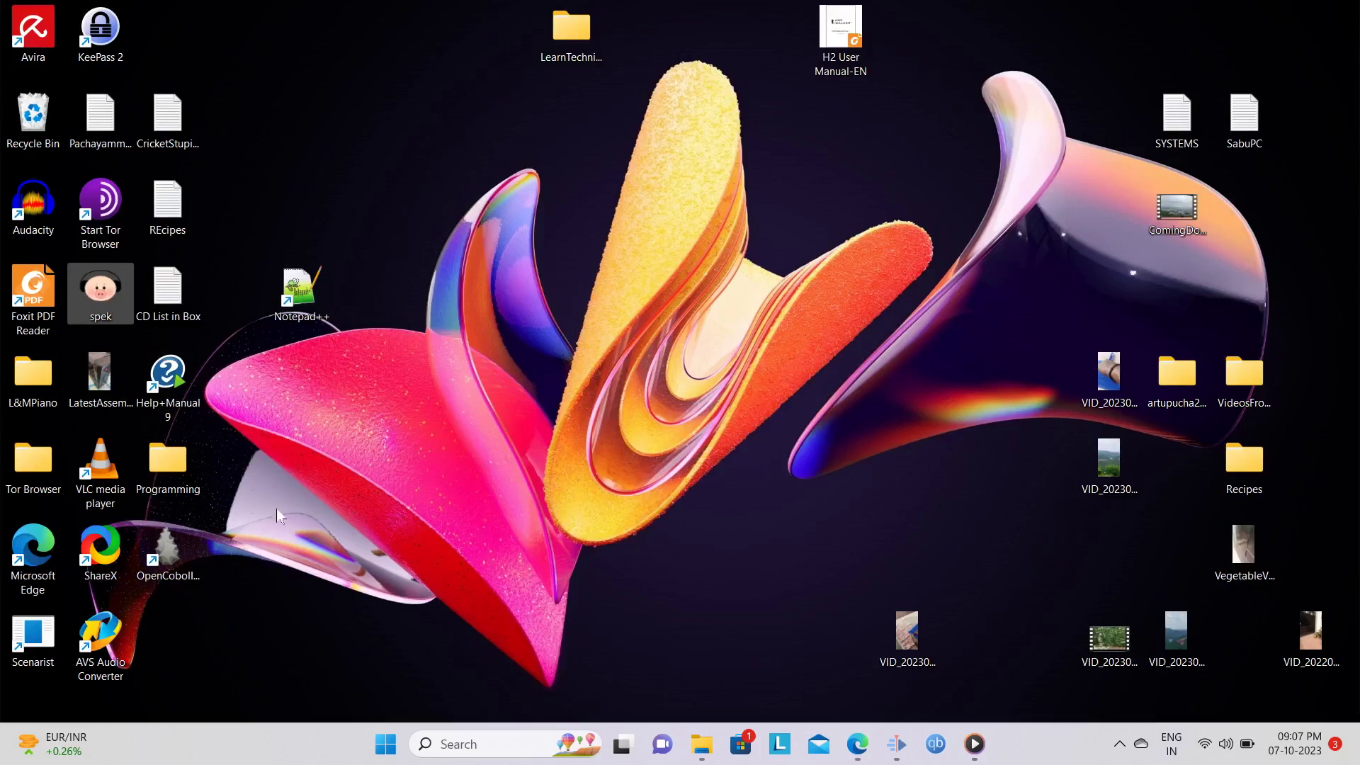
Search Windows for 'help + manu' and launch Help+Manual 9 from the results
click(490, 745)
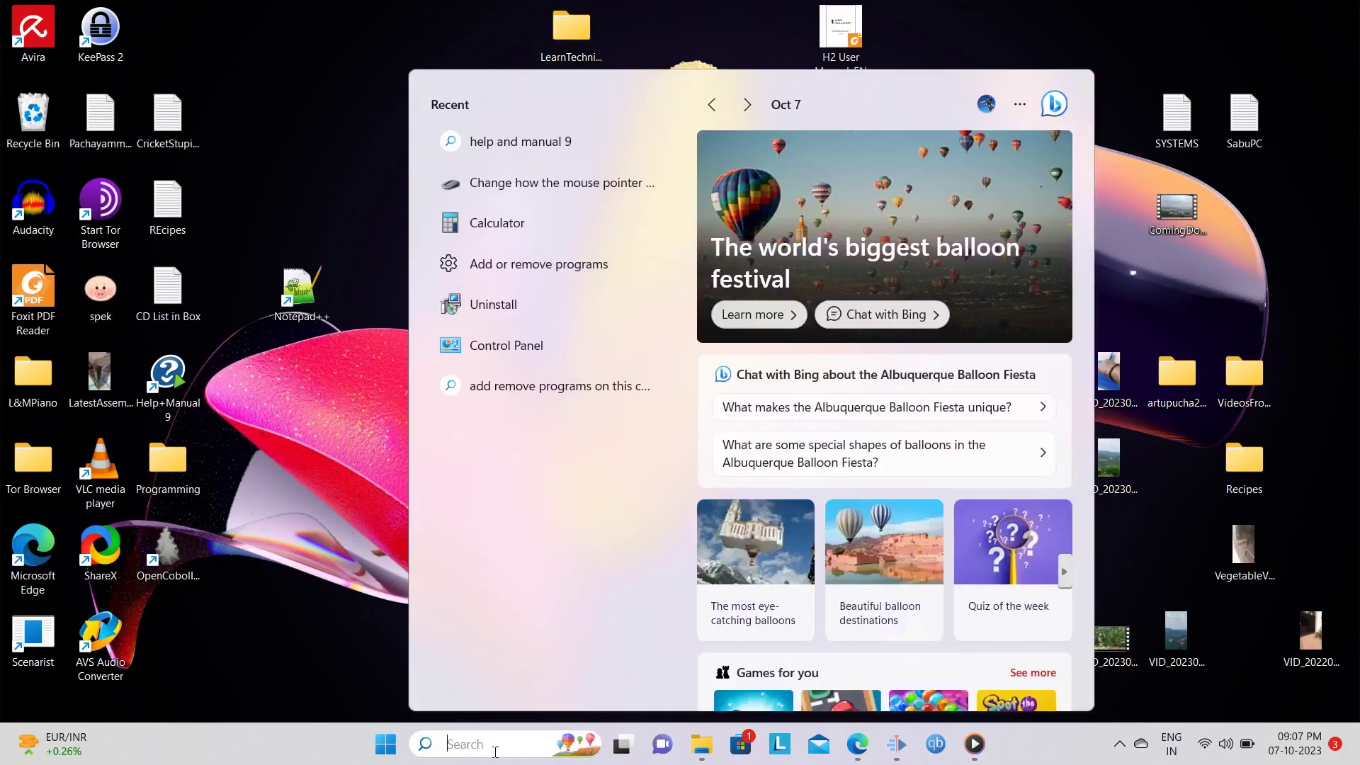
text(help)
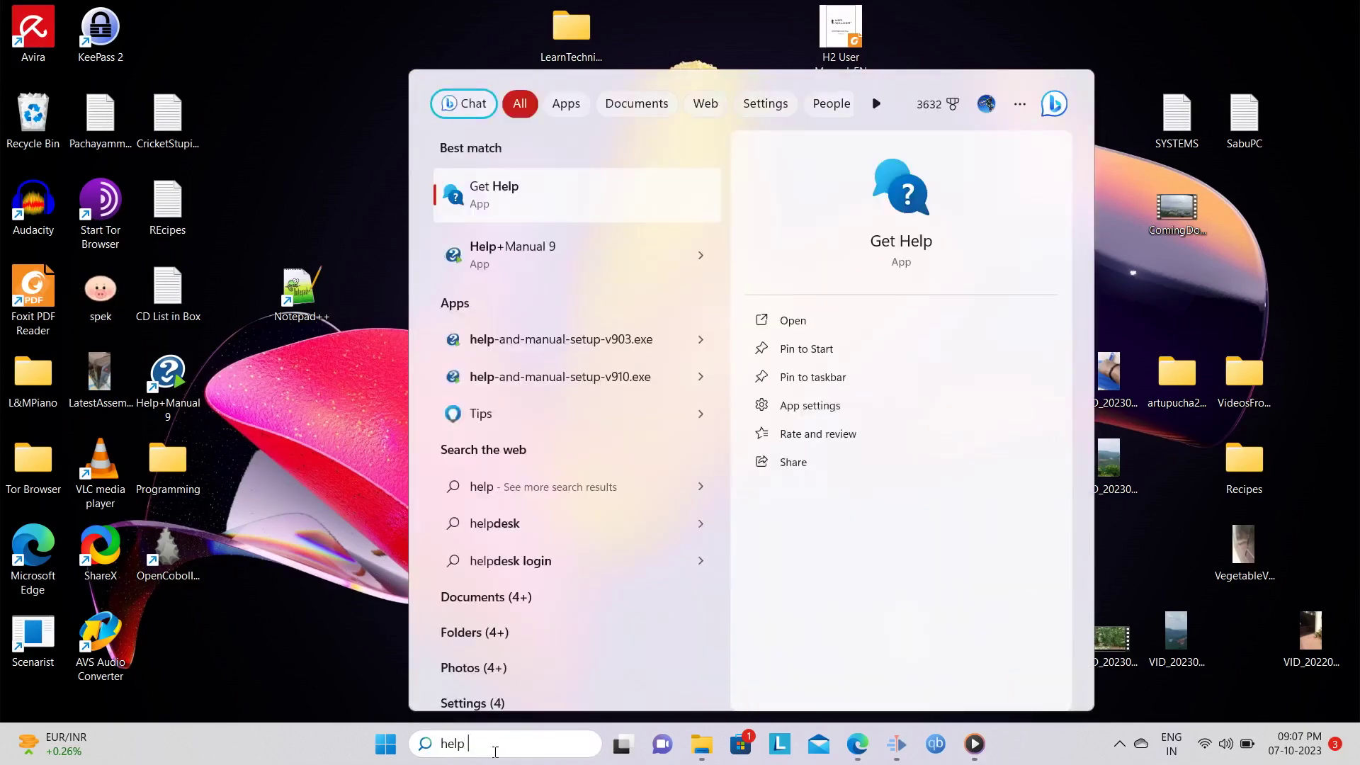
text( + manu)
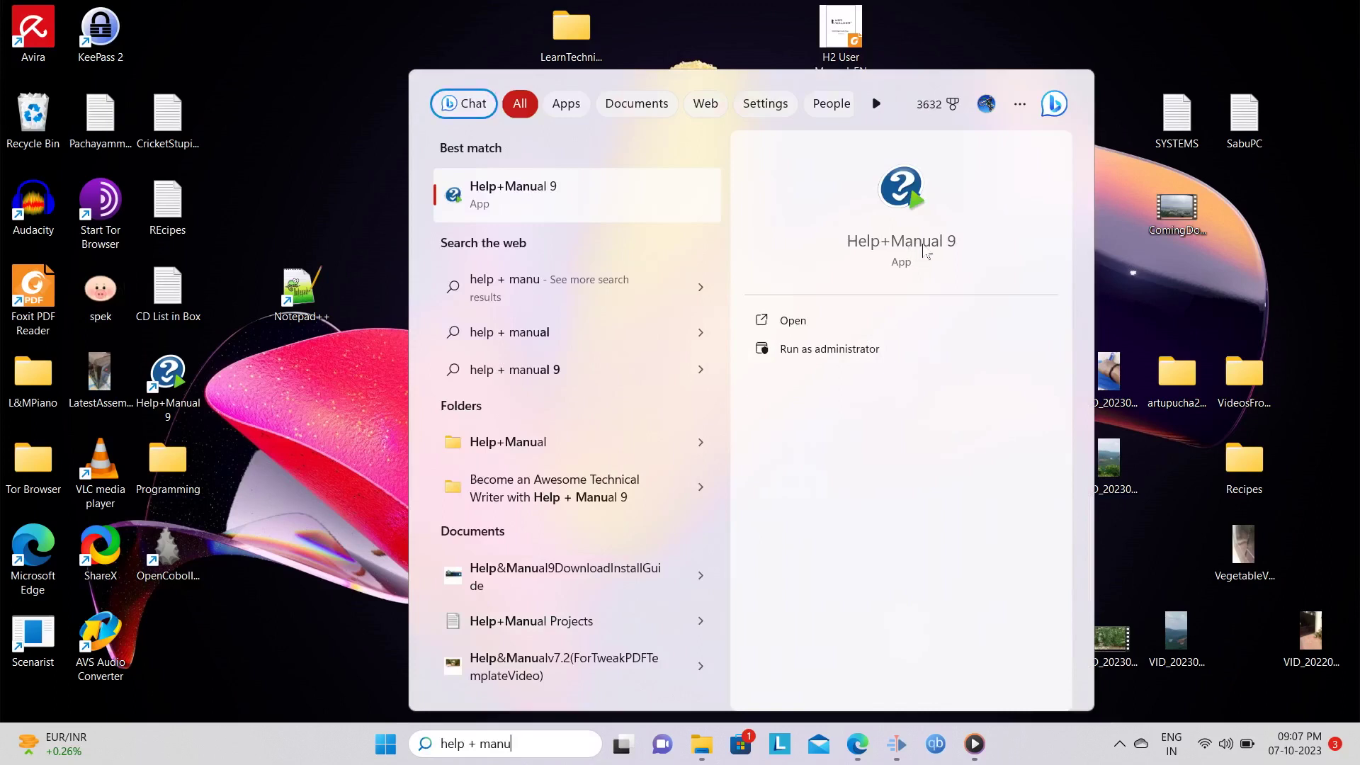
click(925, 249)
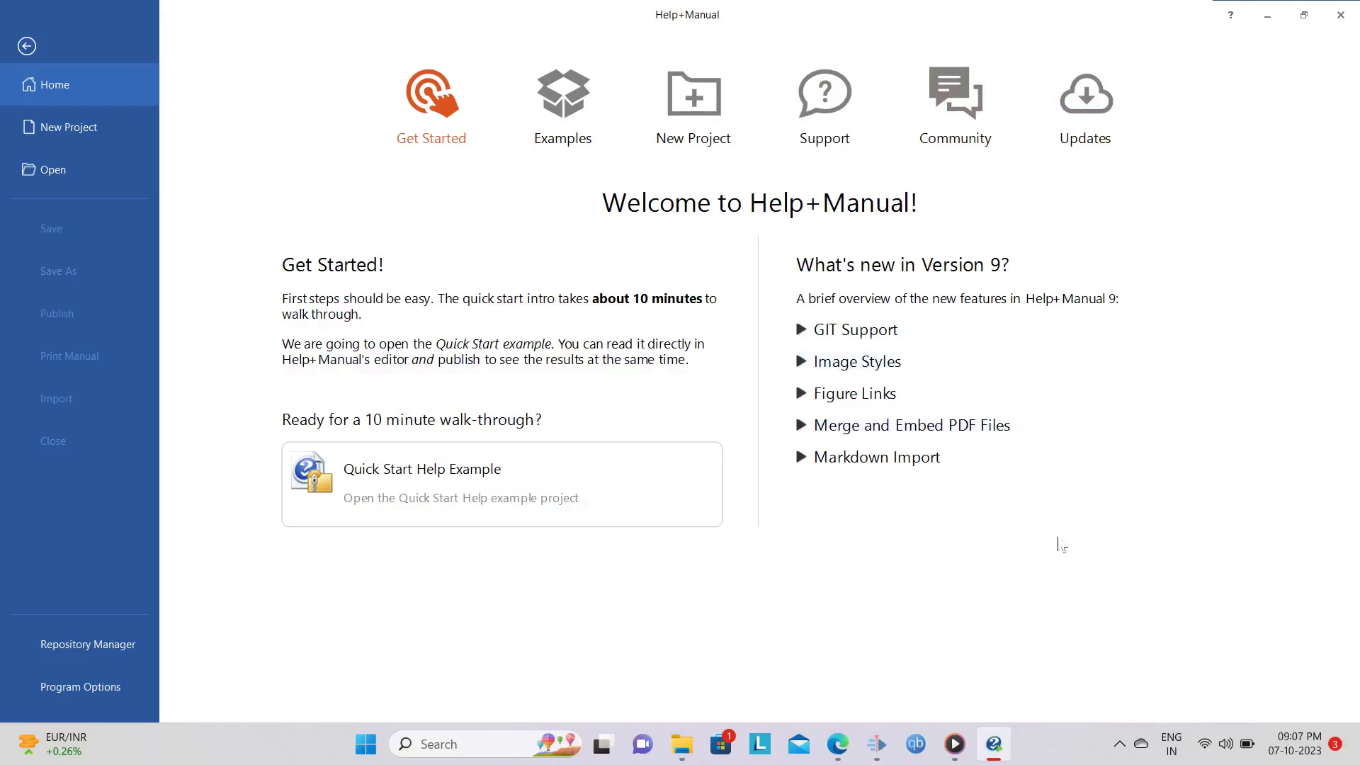
Start a new project and pick the 'Create an empty new project' template
click(708, 96)
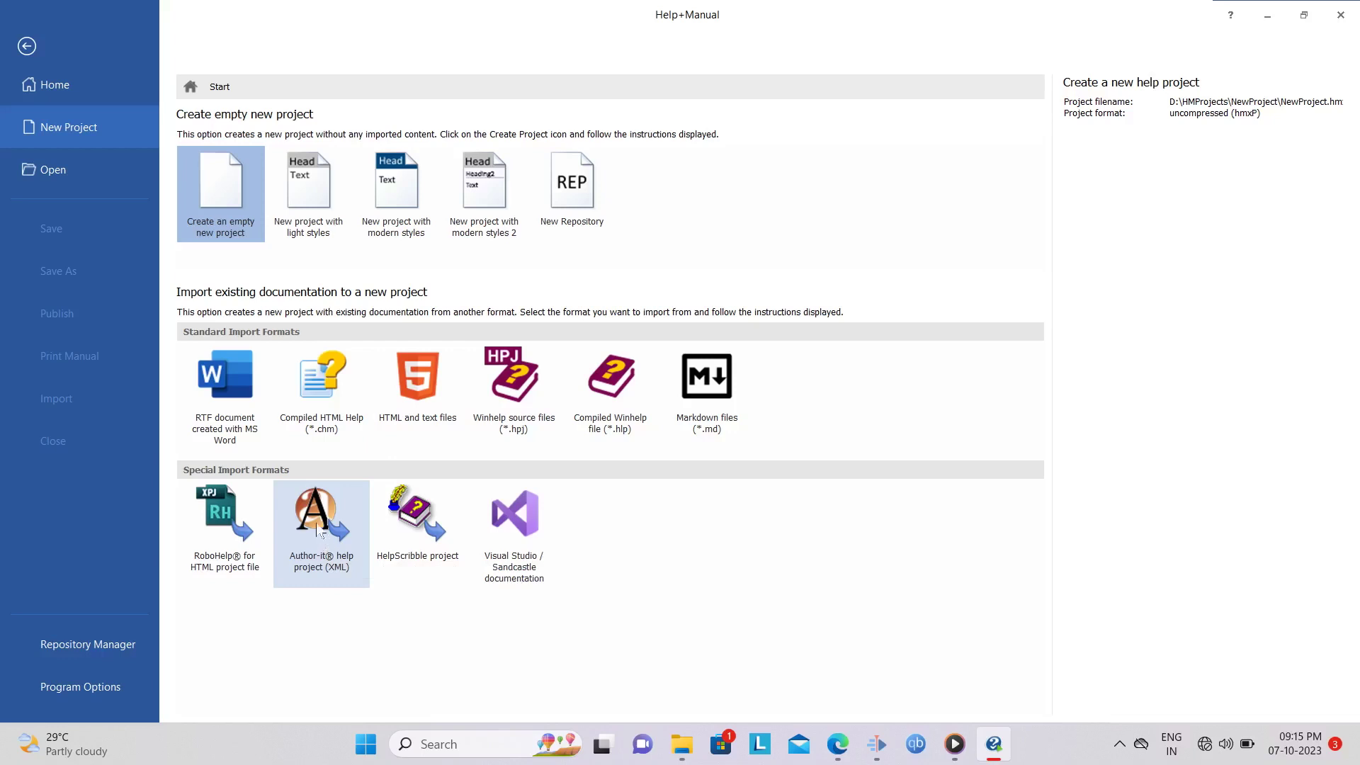
click(219, 179)
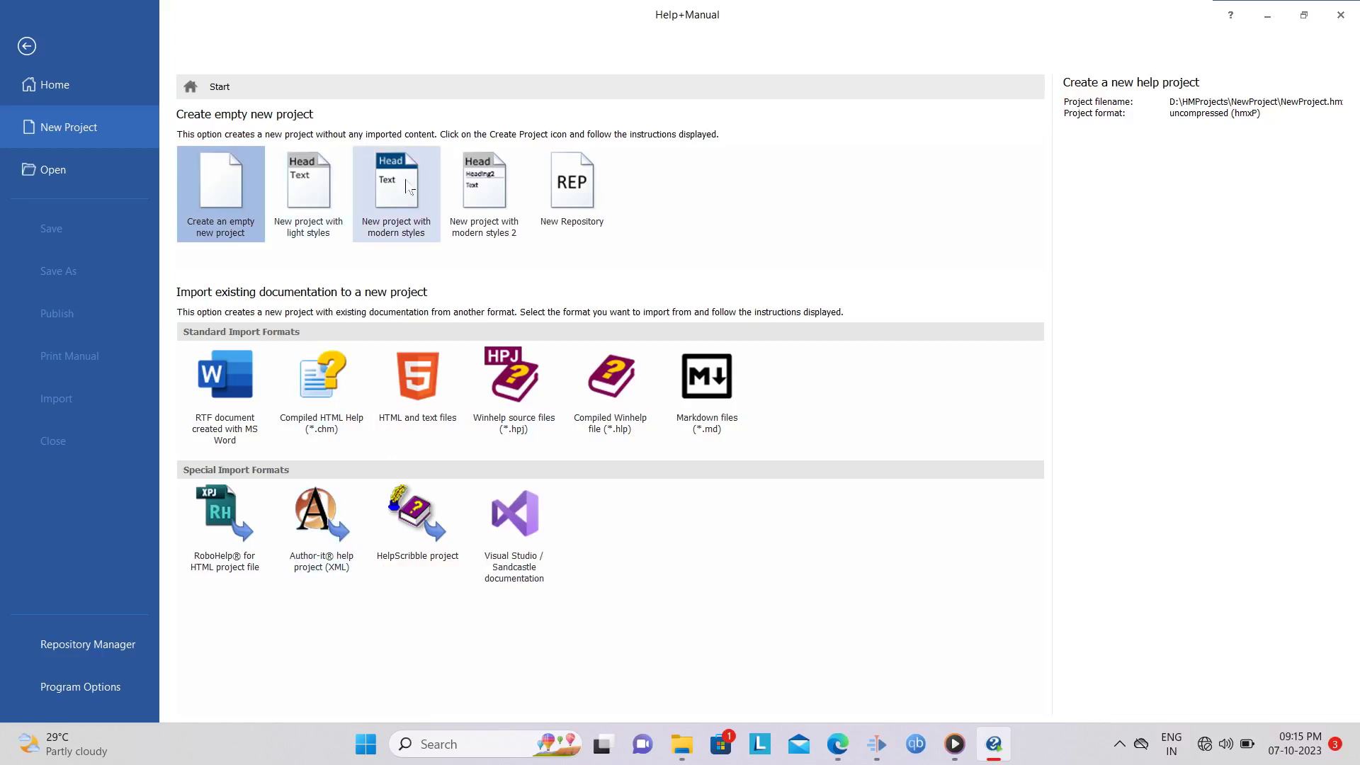
Open the empty project settings and enter the project title 'Rediffmail Halp'
double_click(220, 195)
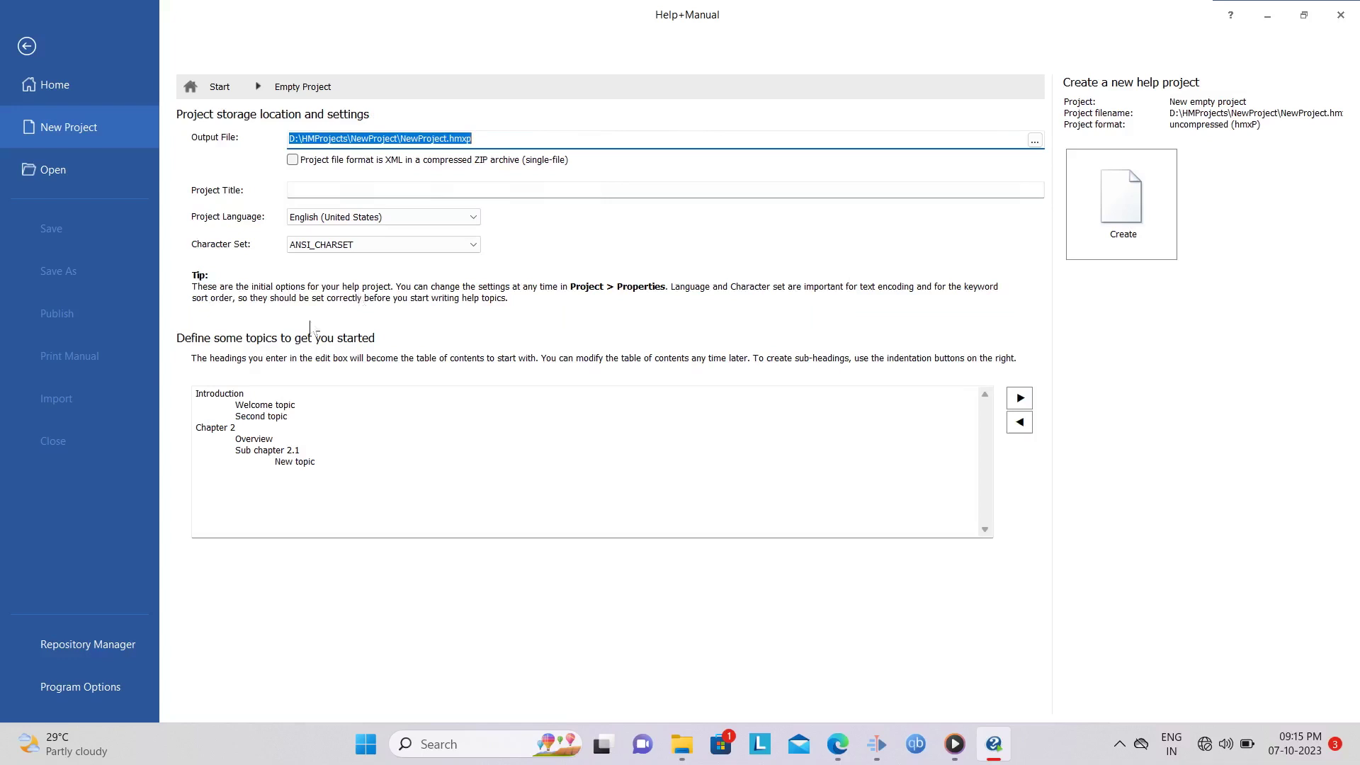
click(349, 189)
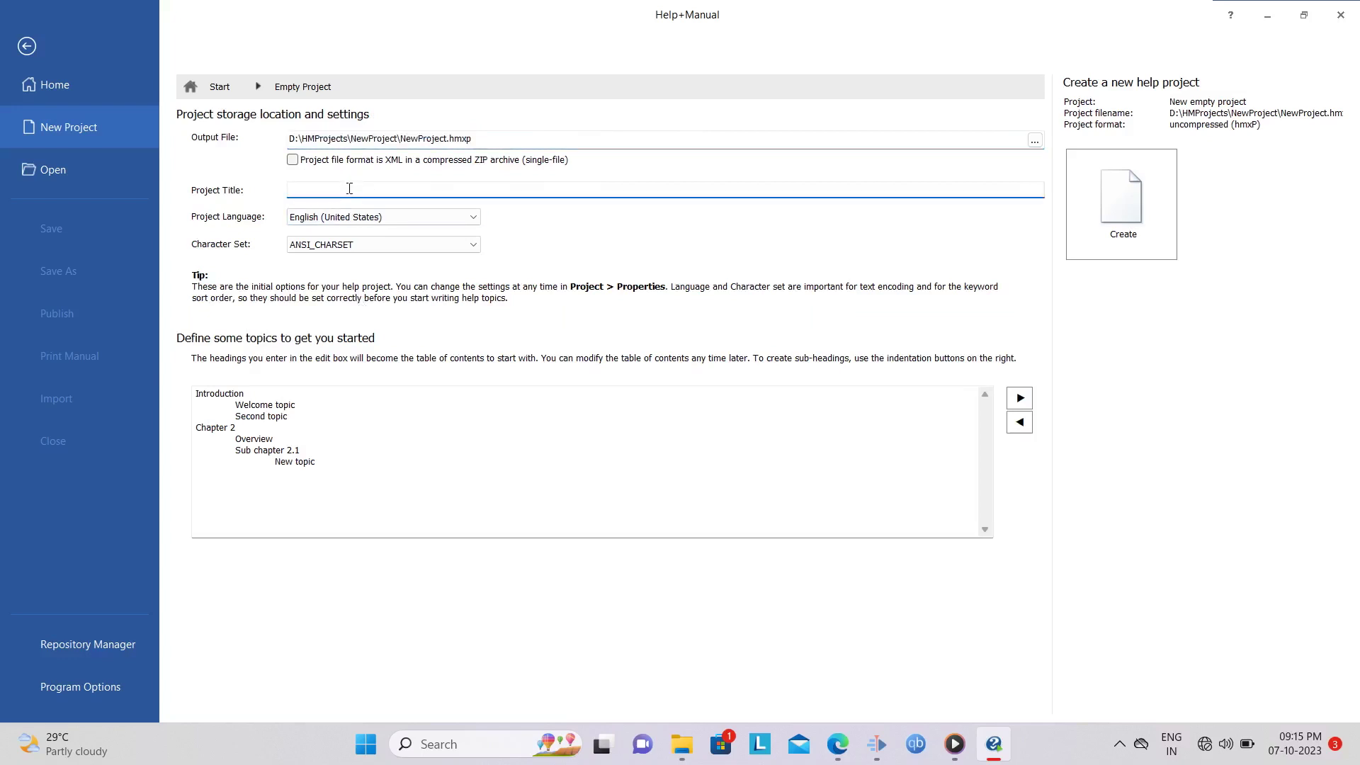
click(506, 140)
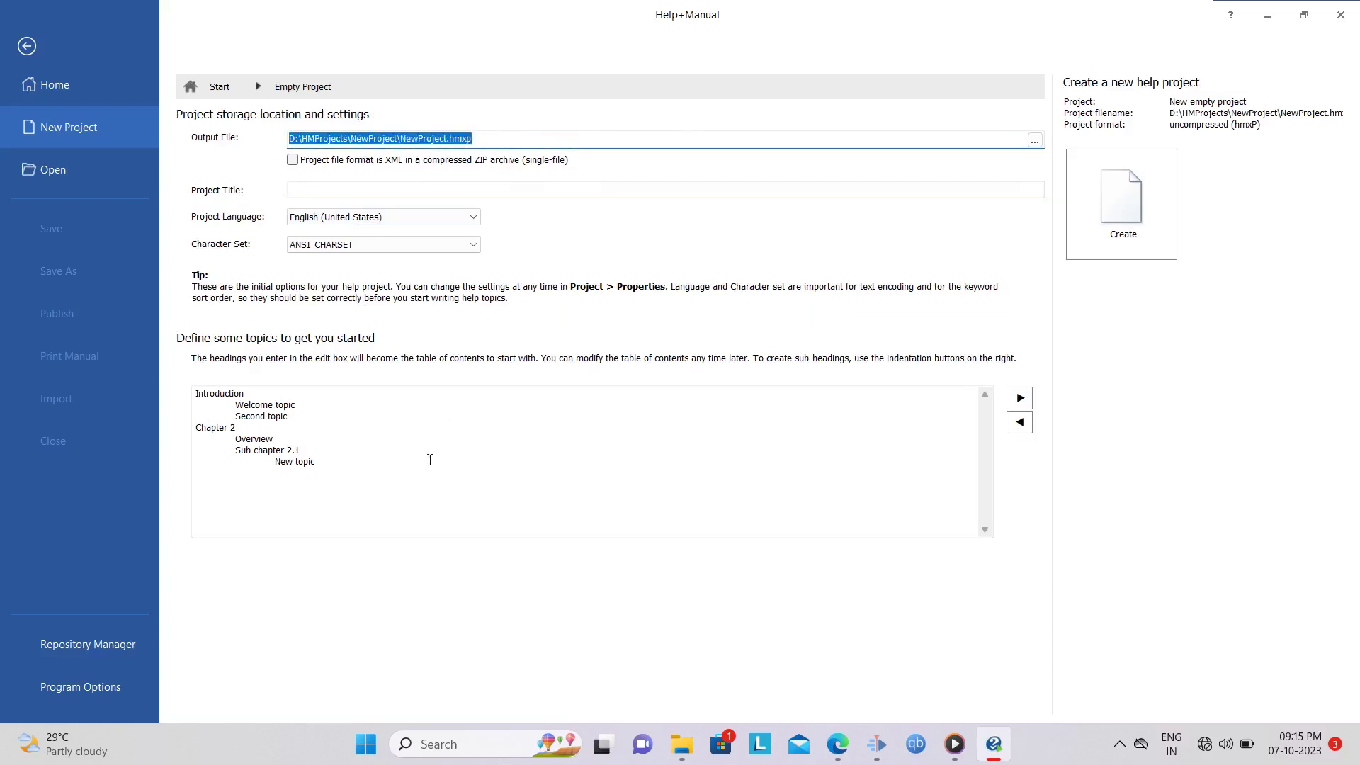
click(336, 188)
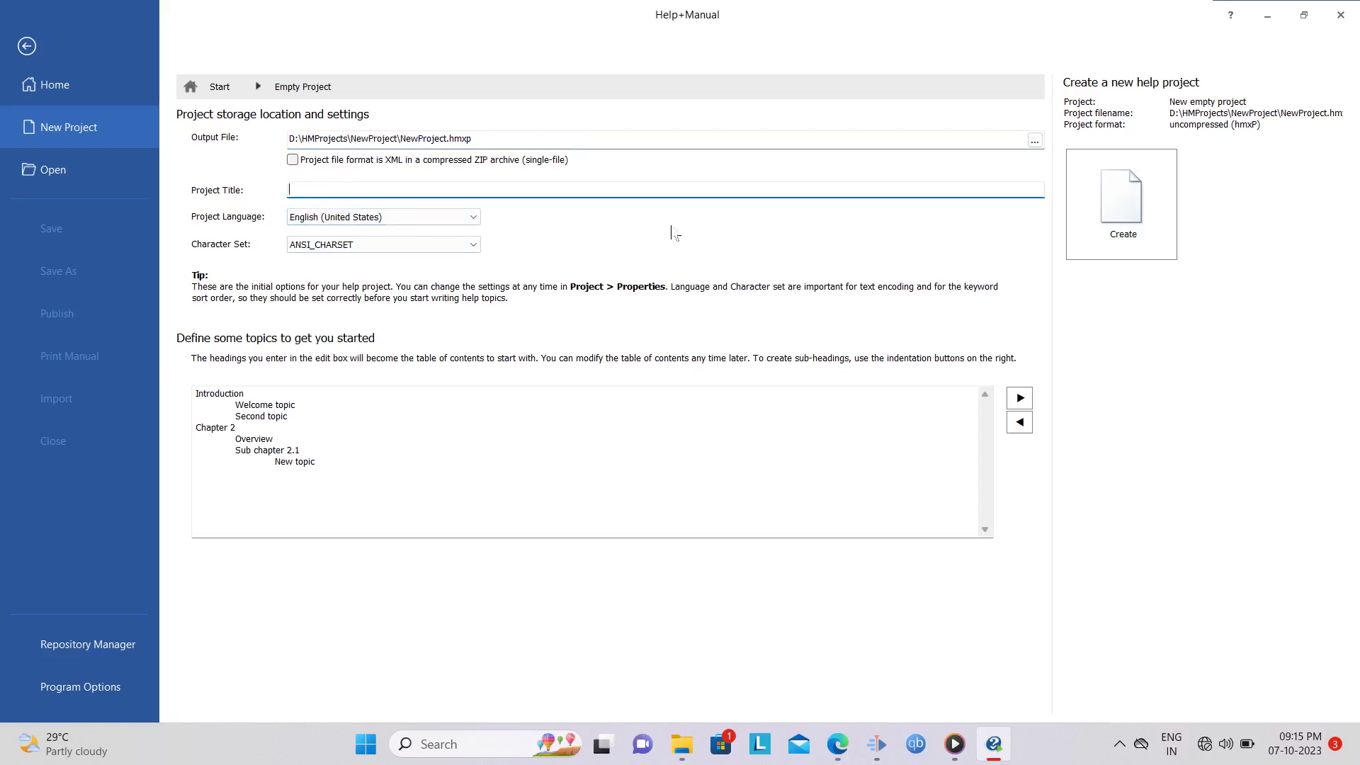
text(Rediffmail Ha)
text(lp)
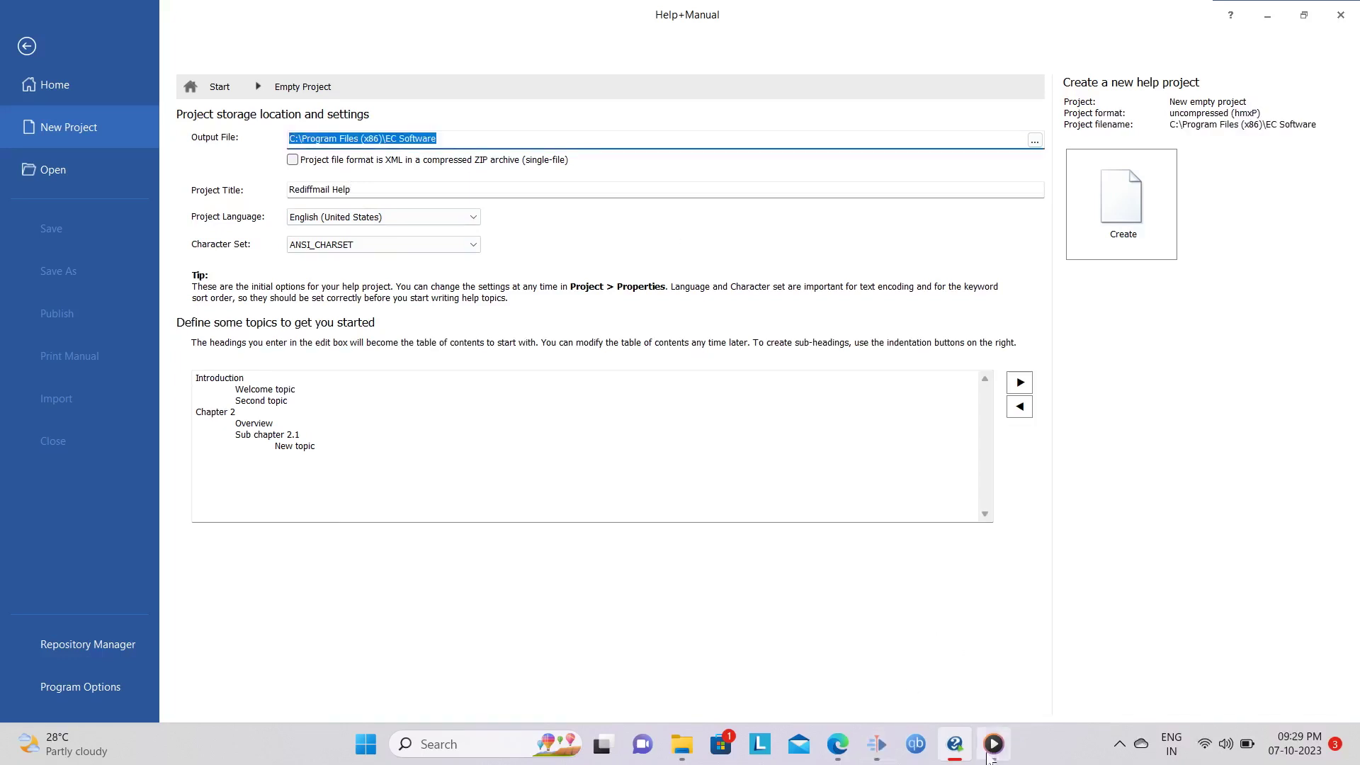
Start media player playback and select the whole Output File path
mouse_move(995, 755)
click(994, 693)
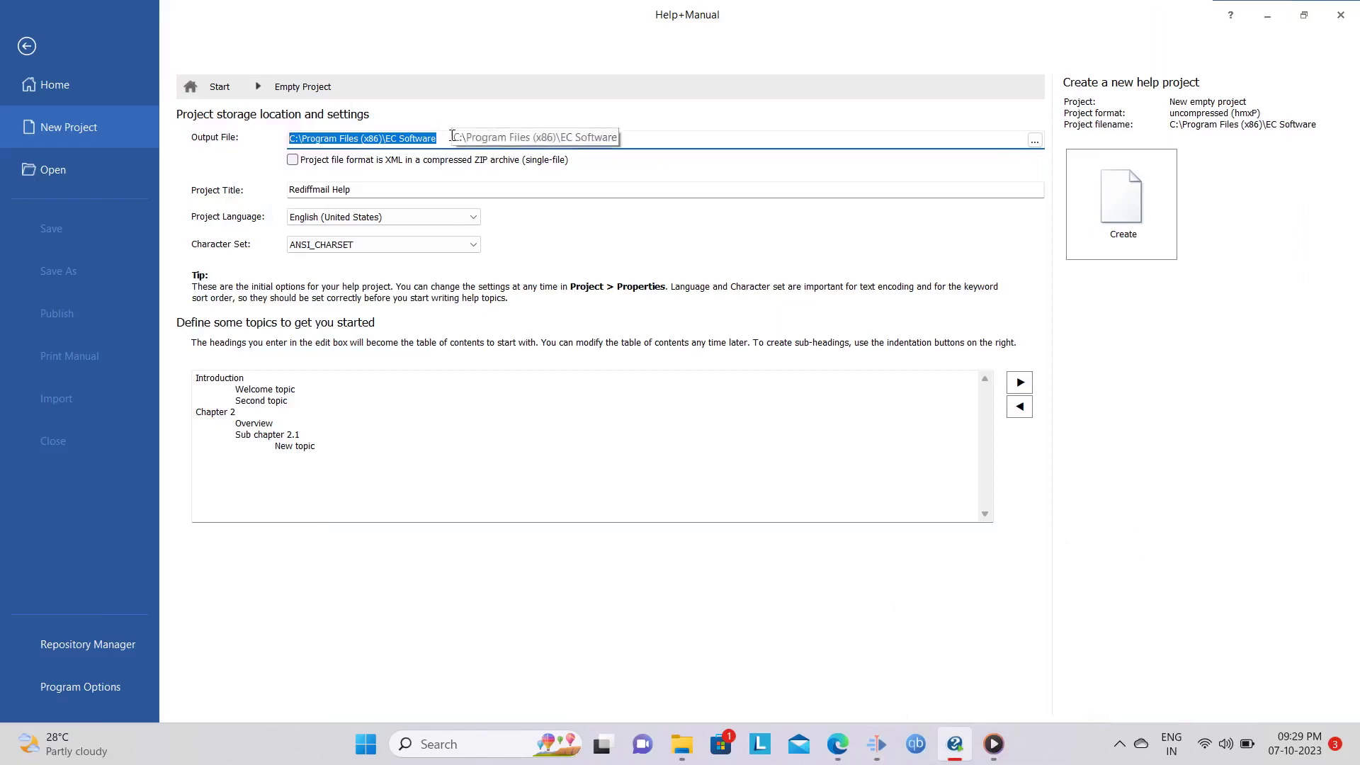
drag(450, 136, 266, 137)
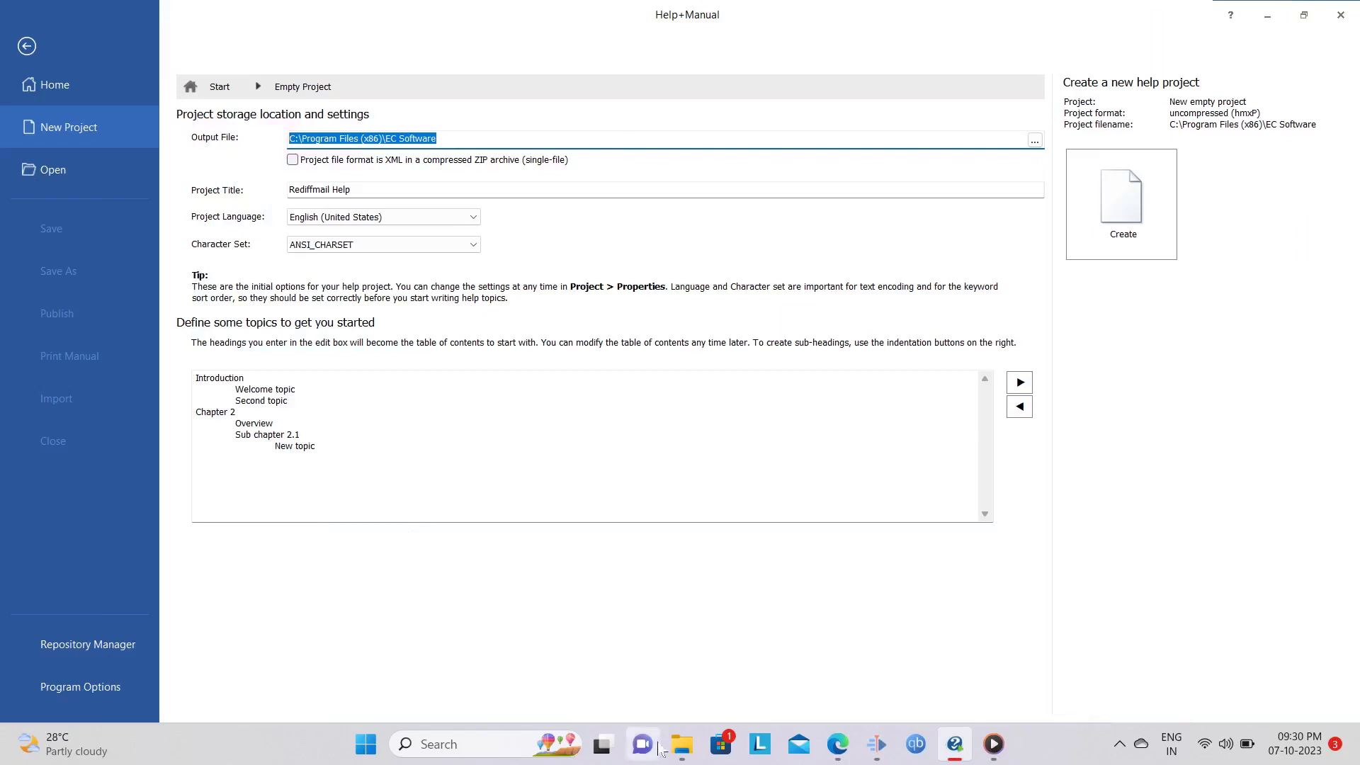
mouse_move(682, 757)
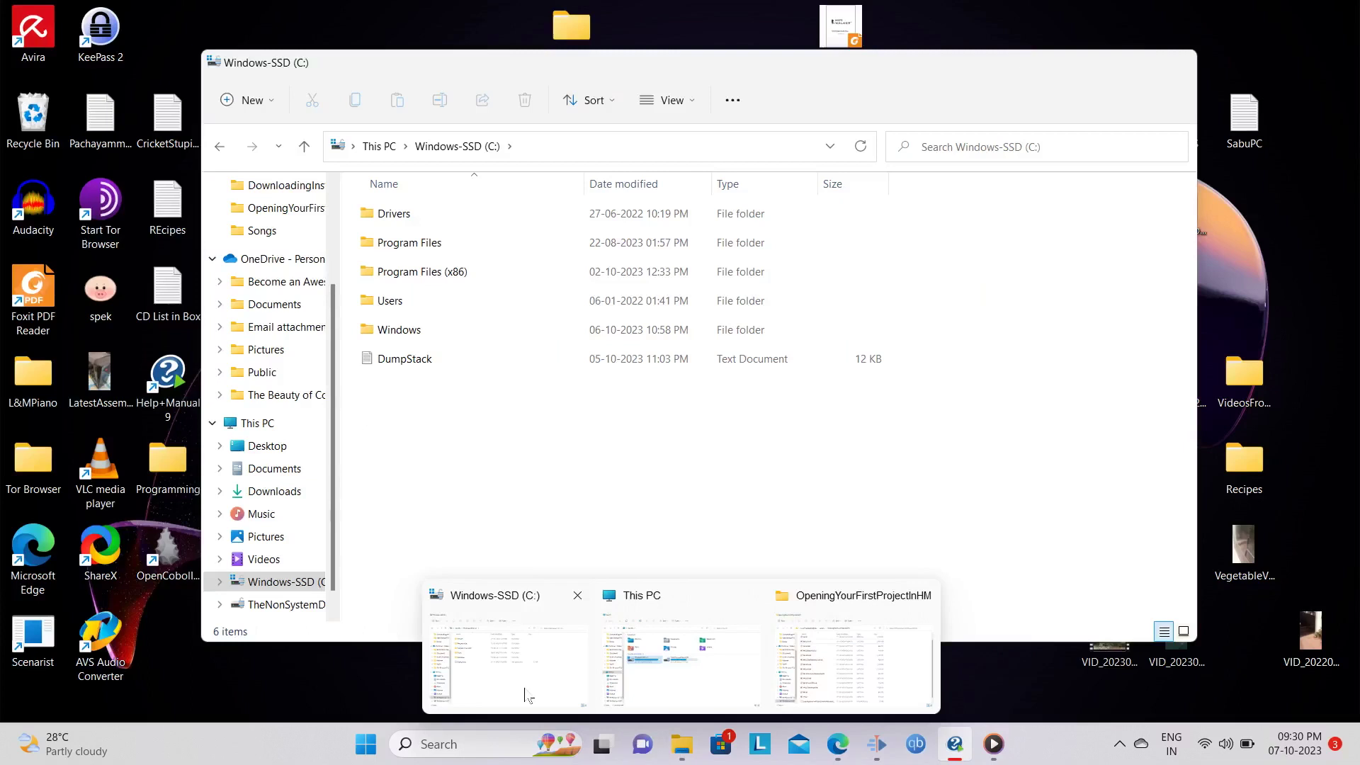
Move the C: drive Explorer window, go up to This PC, and select TheNonSystemDrive (D:)
click(526, 694)
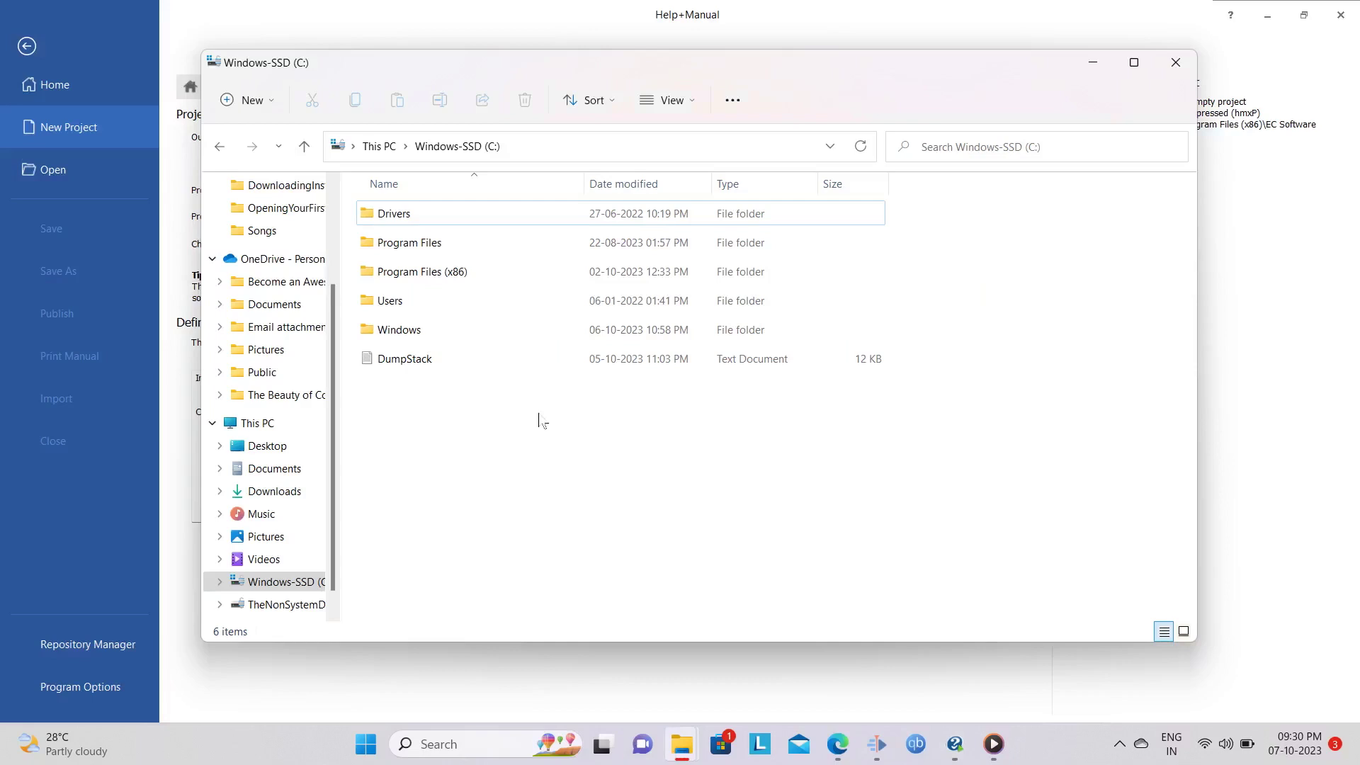
mouse_move(466, 68)
mouse_down()
mouse_move(549, 94)
mouse_move(544, 177)
mouse_move(521, 66)
mouse_up()
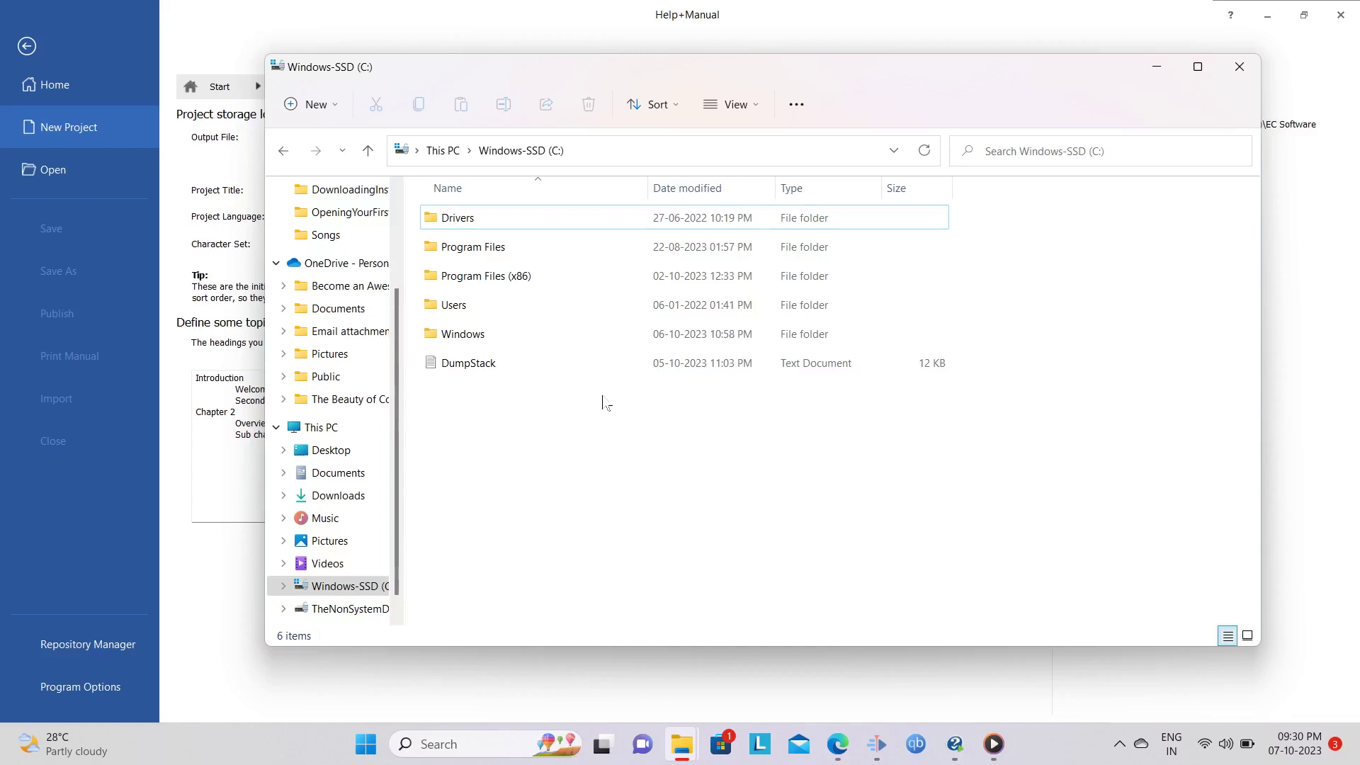
click(368, 150)
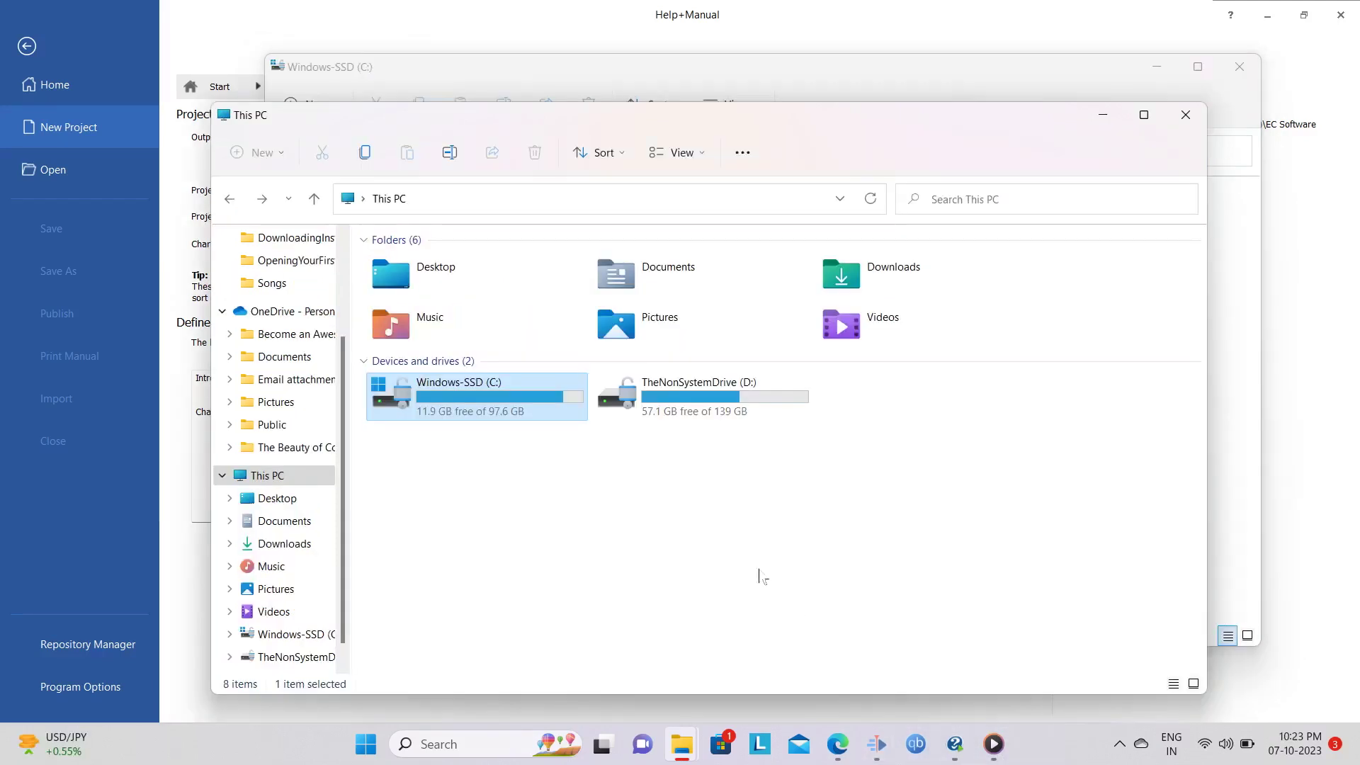
click(680, 386)
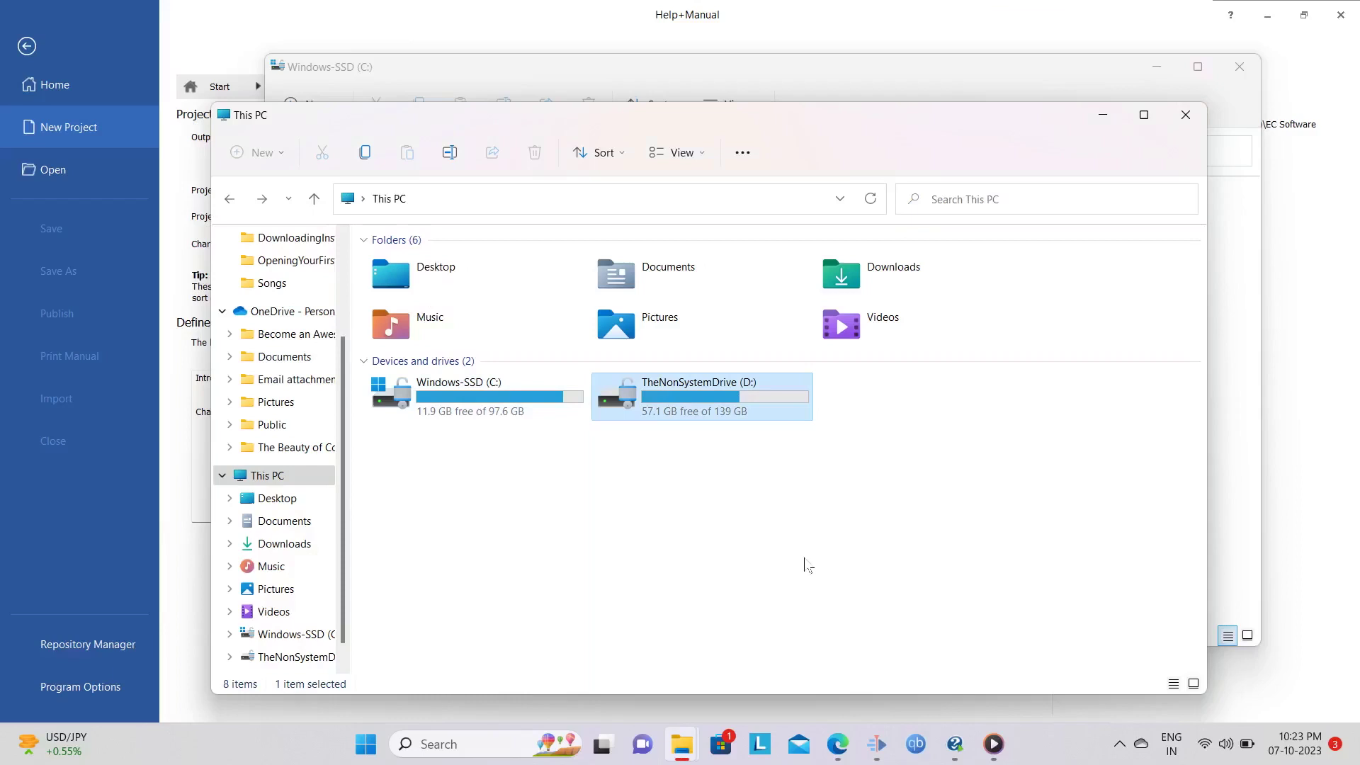
Minimize the This PC window and select the Windows folder on drive C:
click(1102, 115)
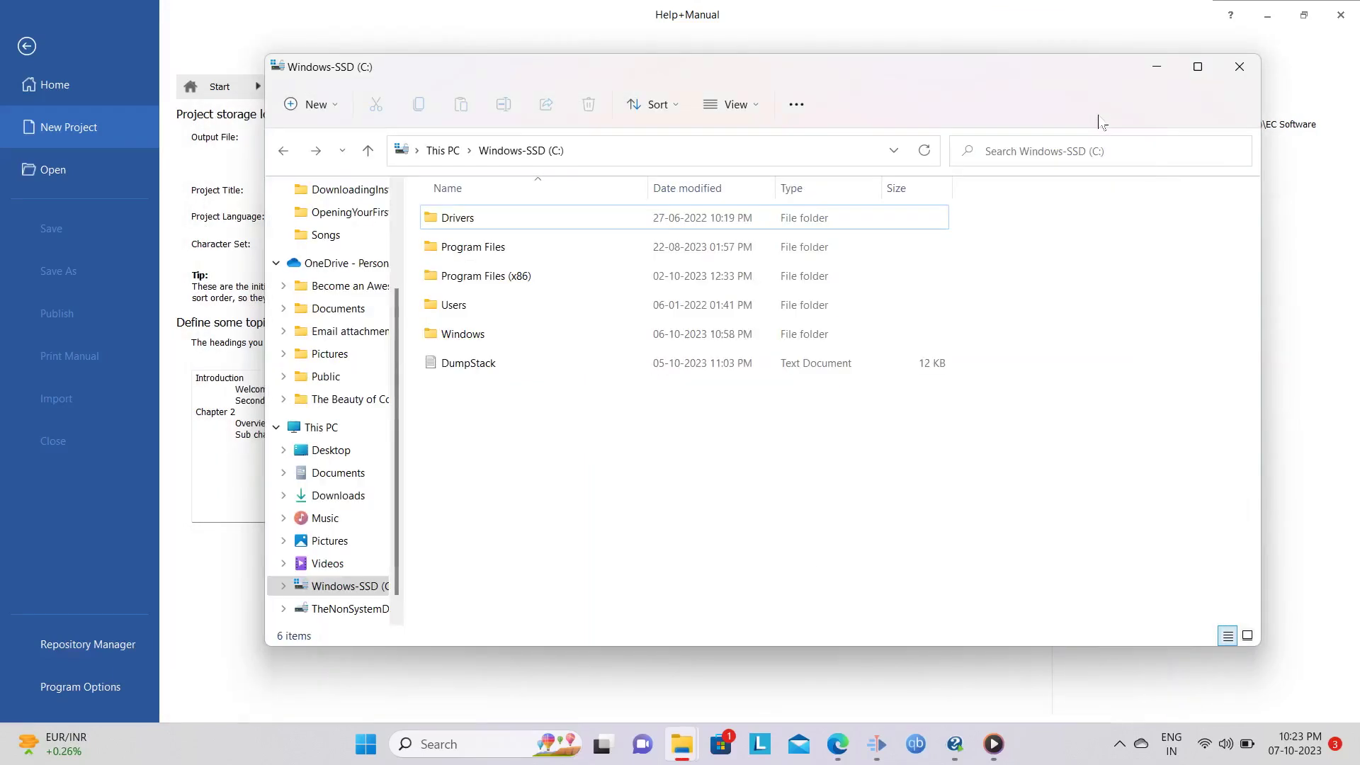
click(472, 334)
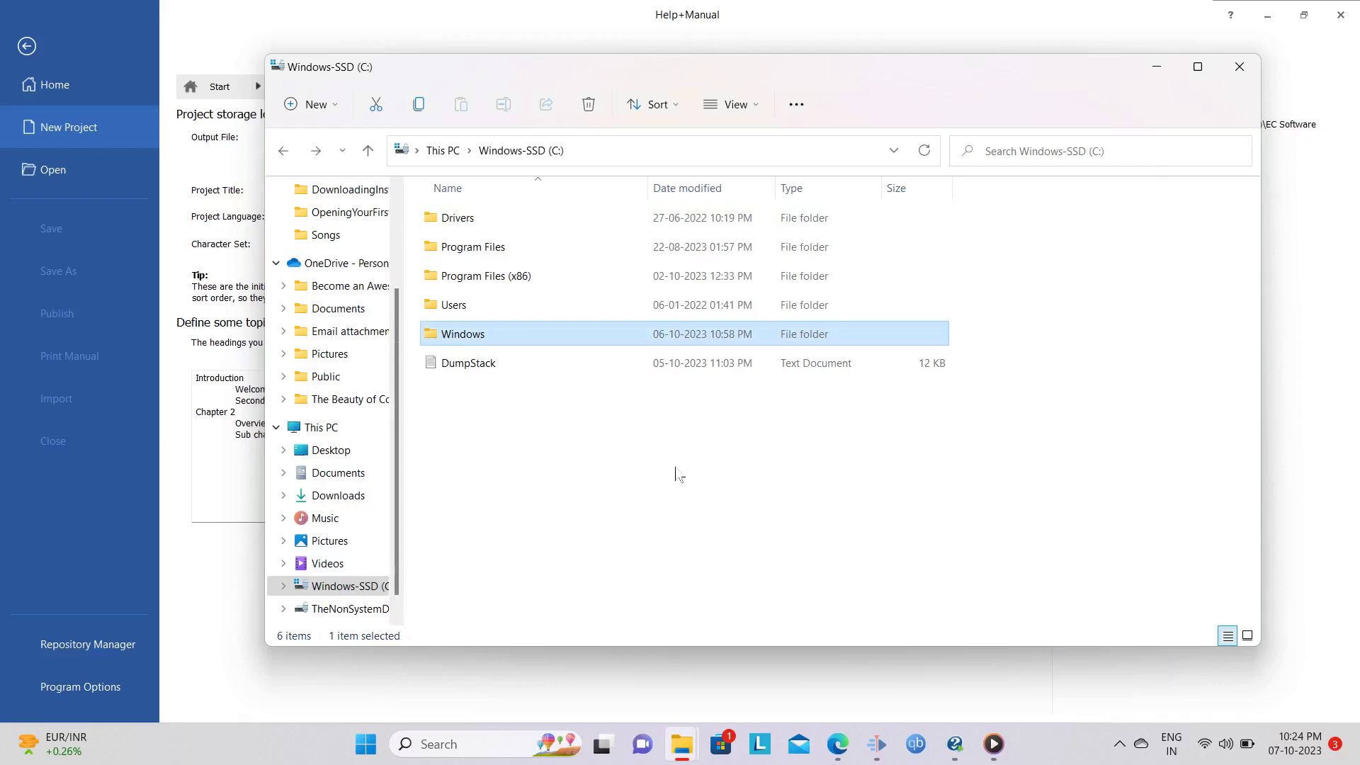
mouse_move(680, 754)
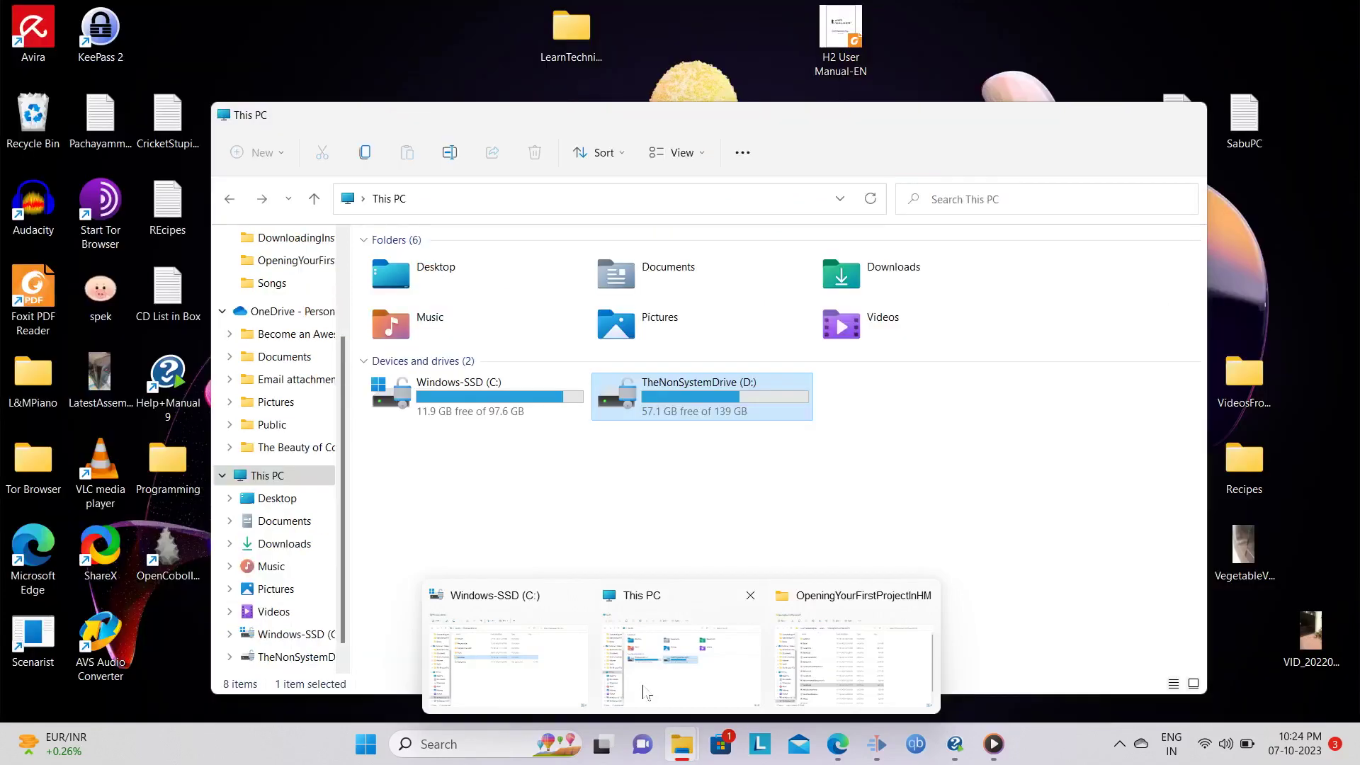
Check free space on Windows-SSD (C:) and TheNonSystemDrive (D:), then return to Help+Manual
click(643, 685)
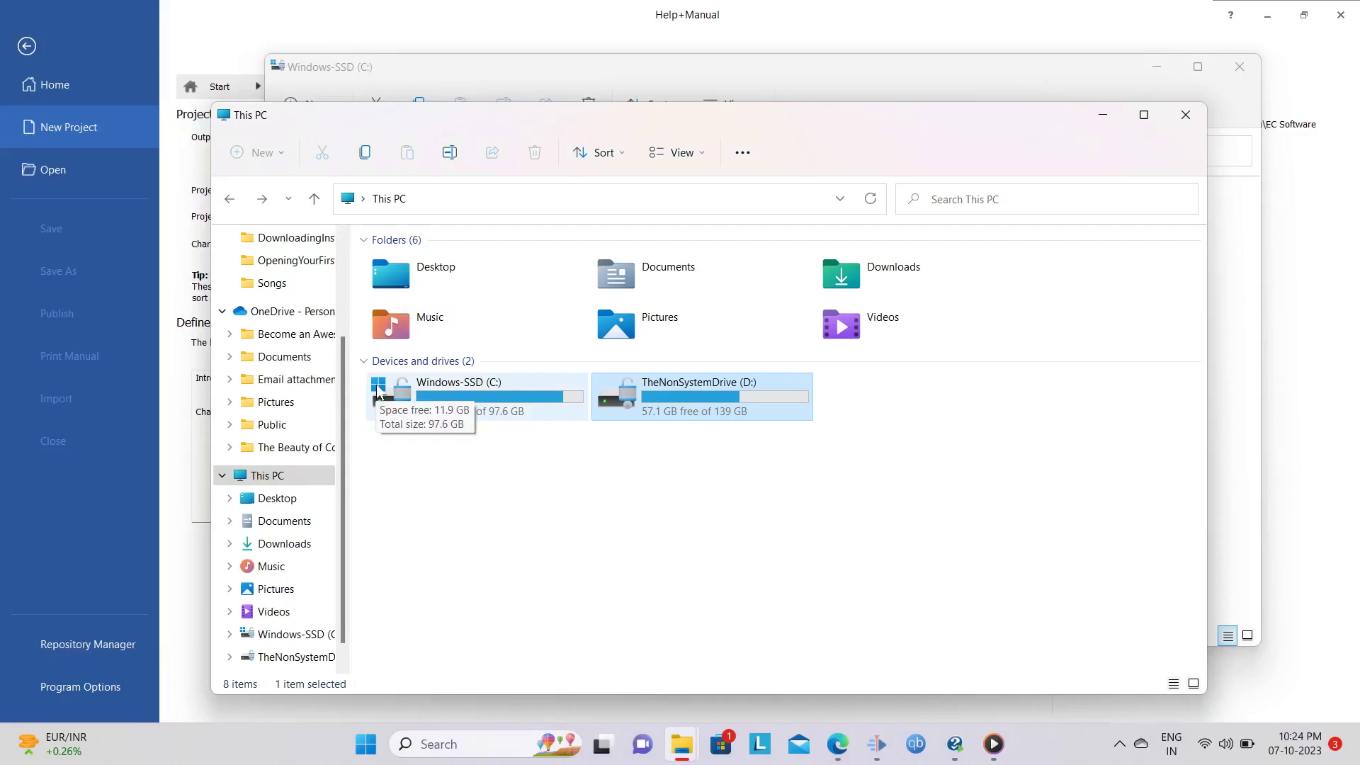
click(521, 386)
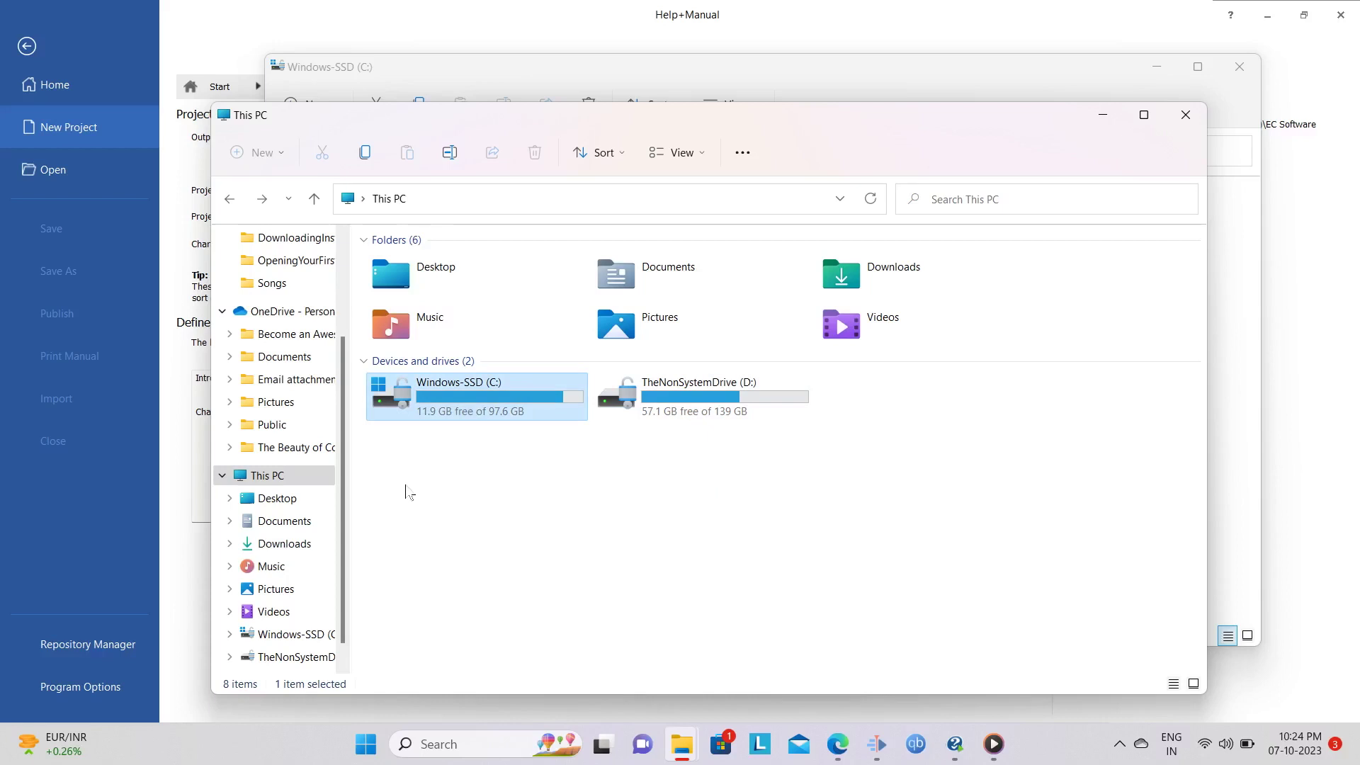
click(691, 390)
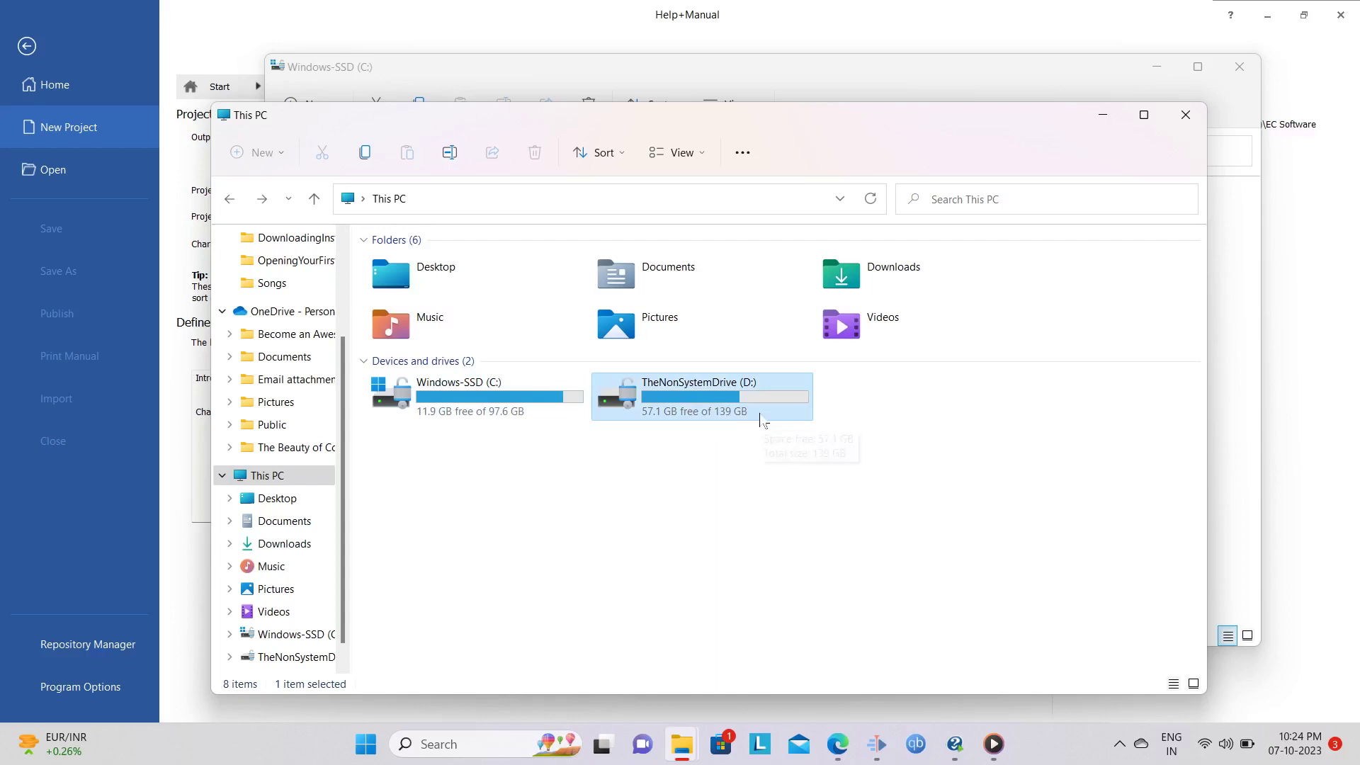
mouse_move(842, 750)
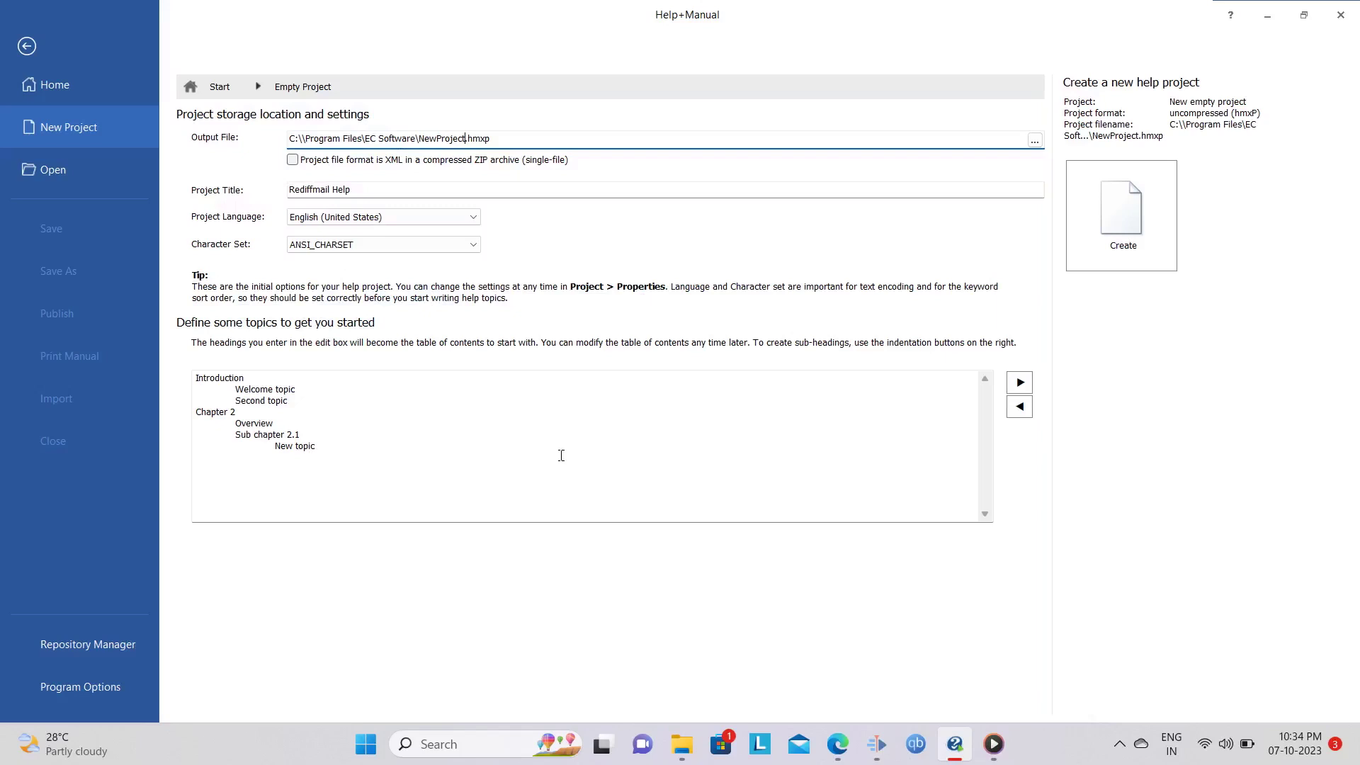
Change the output file to D:\HMProjects\RediffmailHelp.hmxp and create the project
key(shift+Home)
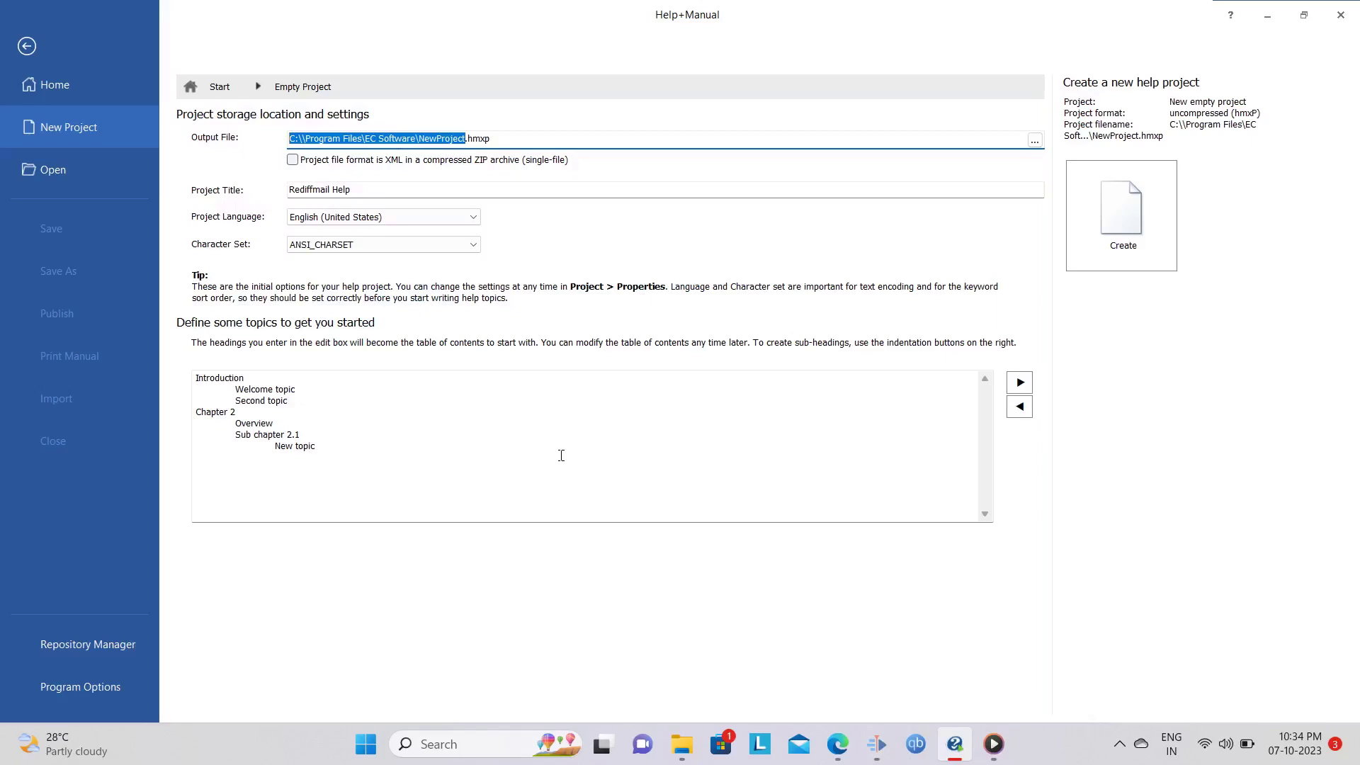
key(Right)
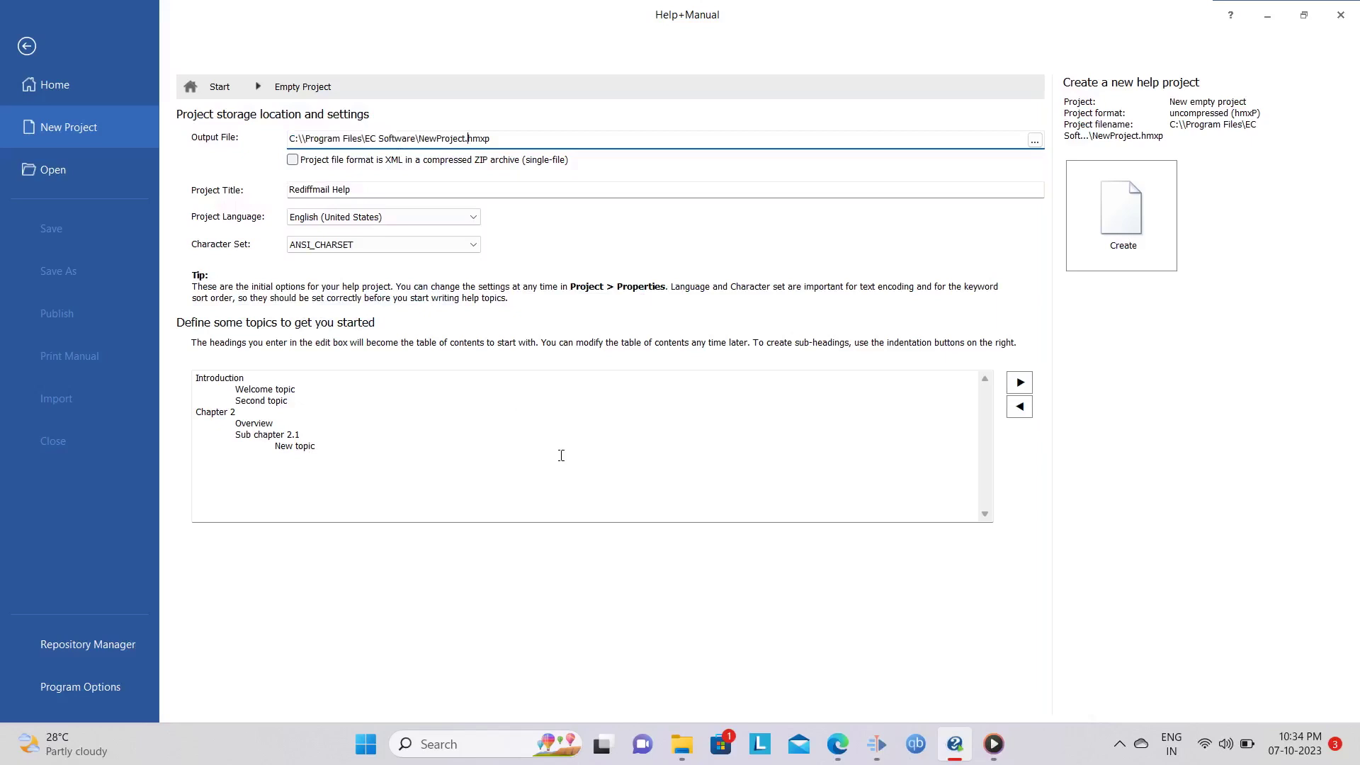
key(shift+Right)
key(shift+Right)
key(shift+Right)
key(shift+Right)
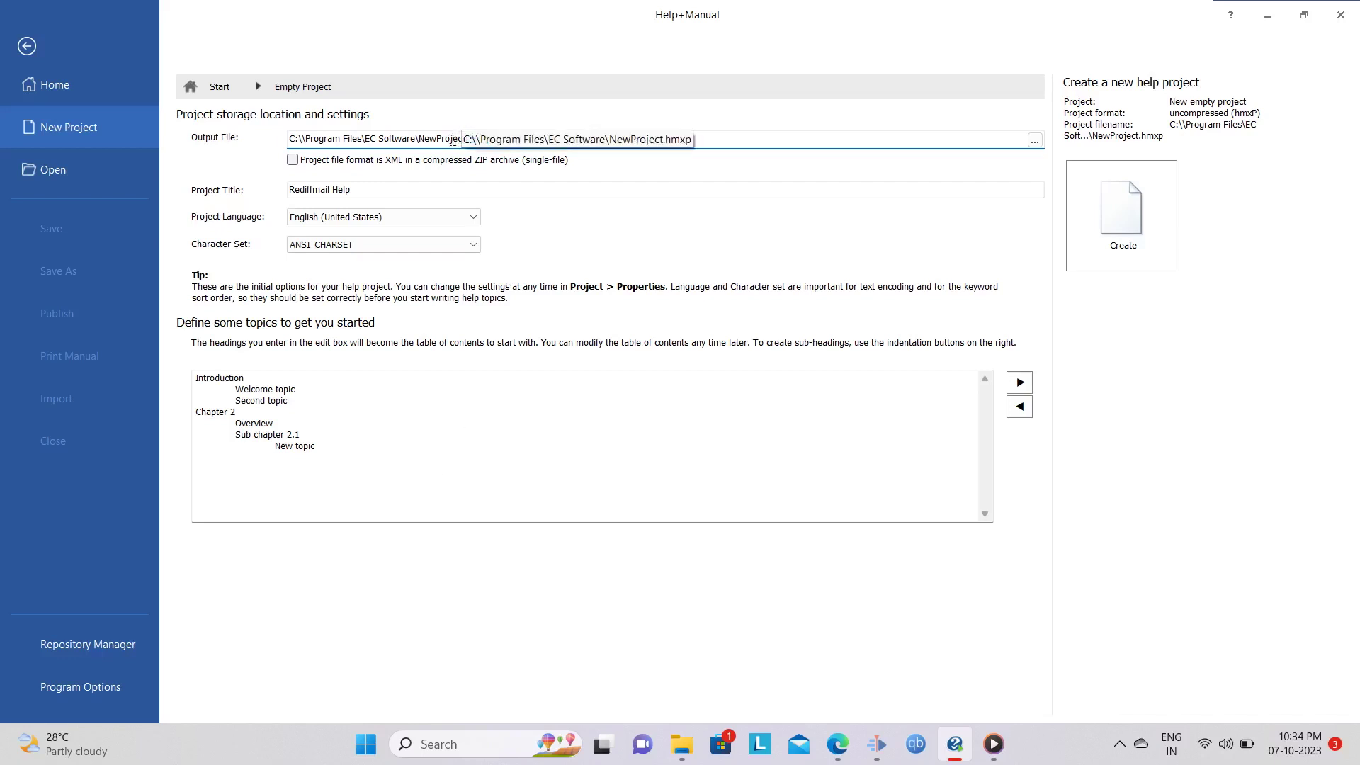
drag(462, 138, 287, 139)
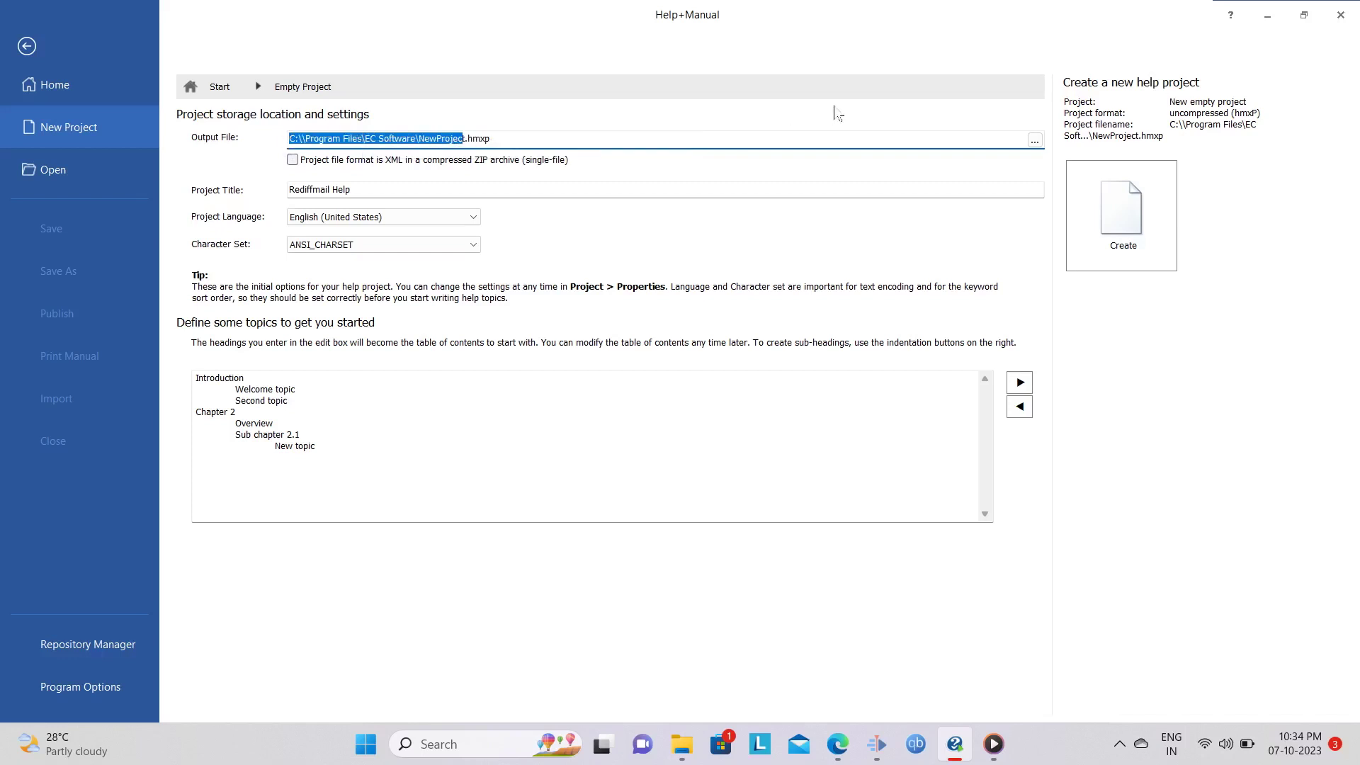
text(D:\HMProjects\RediffmailHelp)
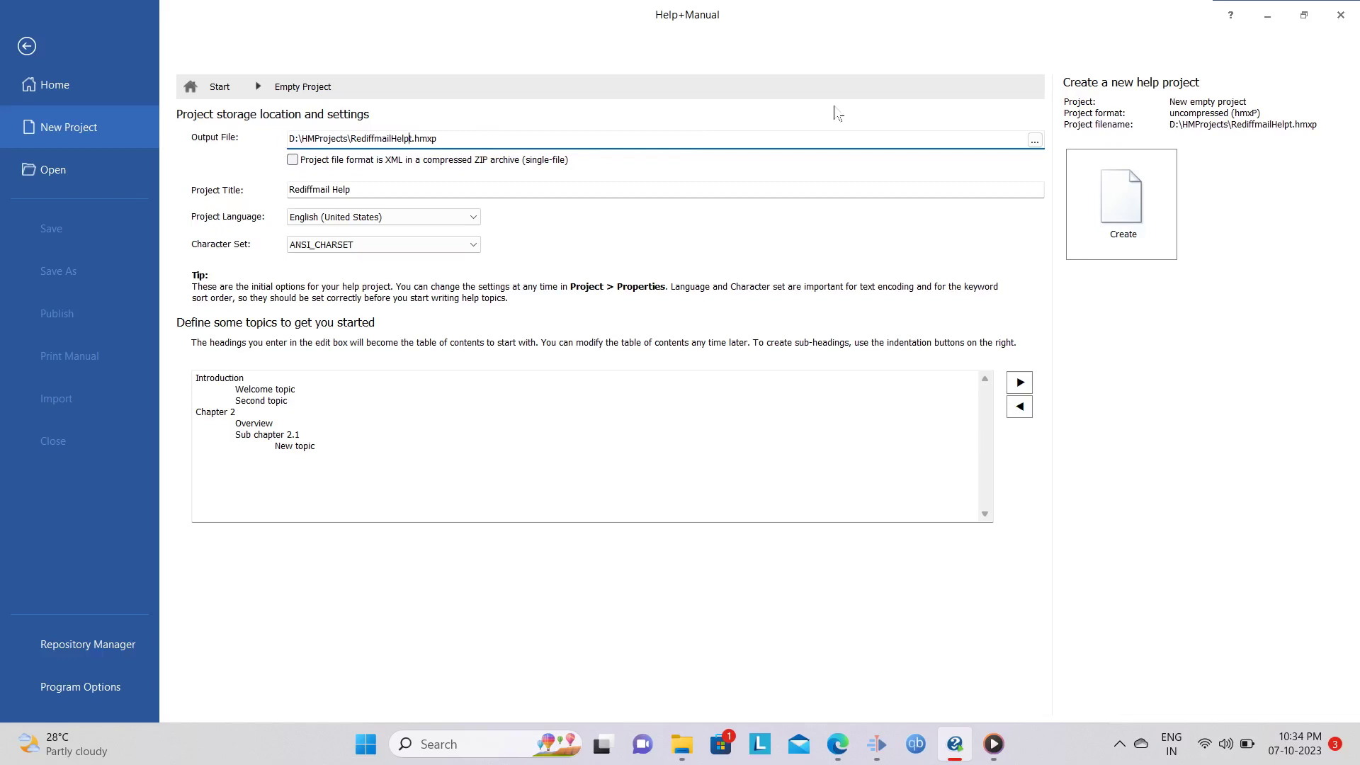
key(BackSpace)
click(1119, 215)
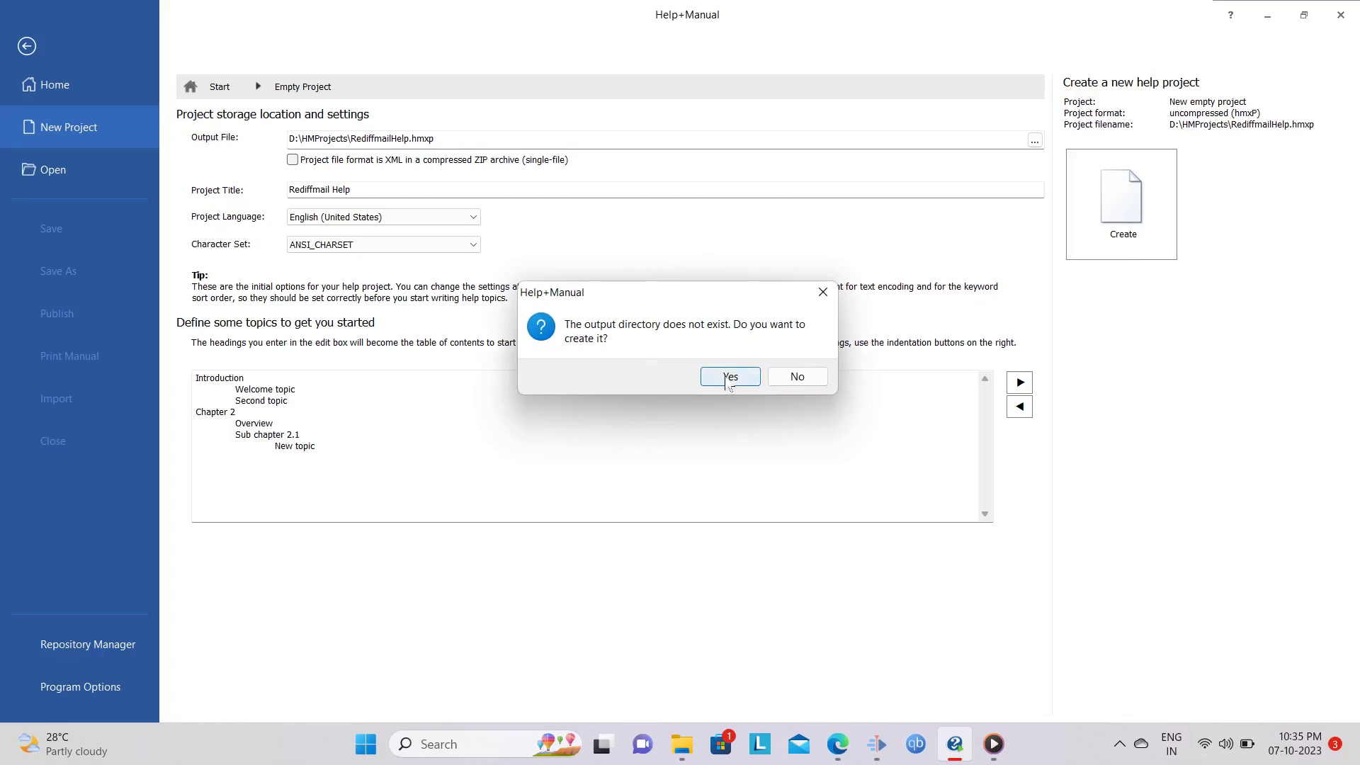
Confirm creating the output folder, then preview Welcome, Second, Overview, Sub chapter 2.1 and New topic
click(730, 377)
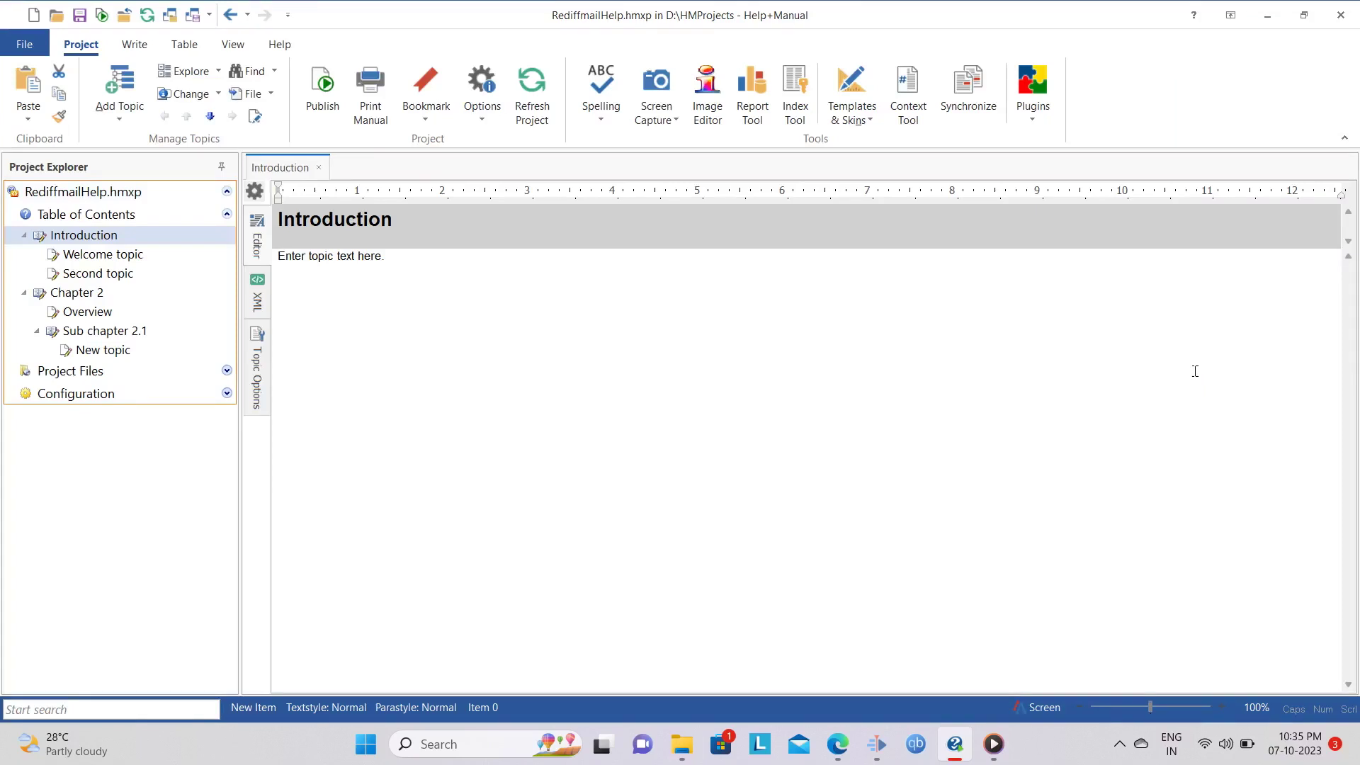
mouse_move(880, 750)
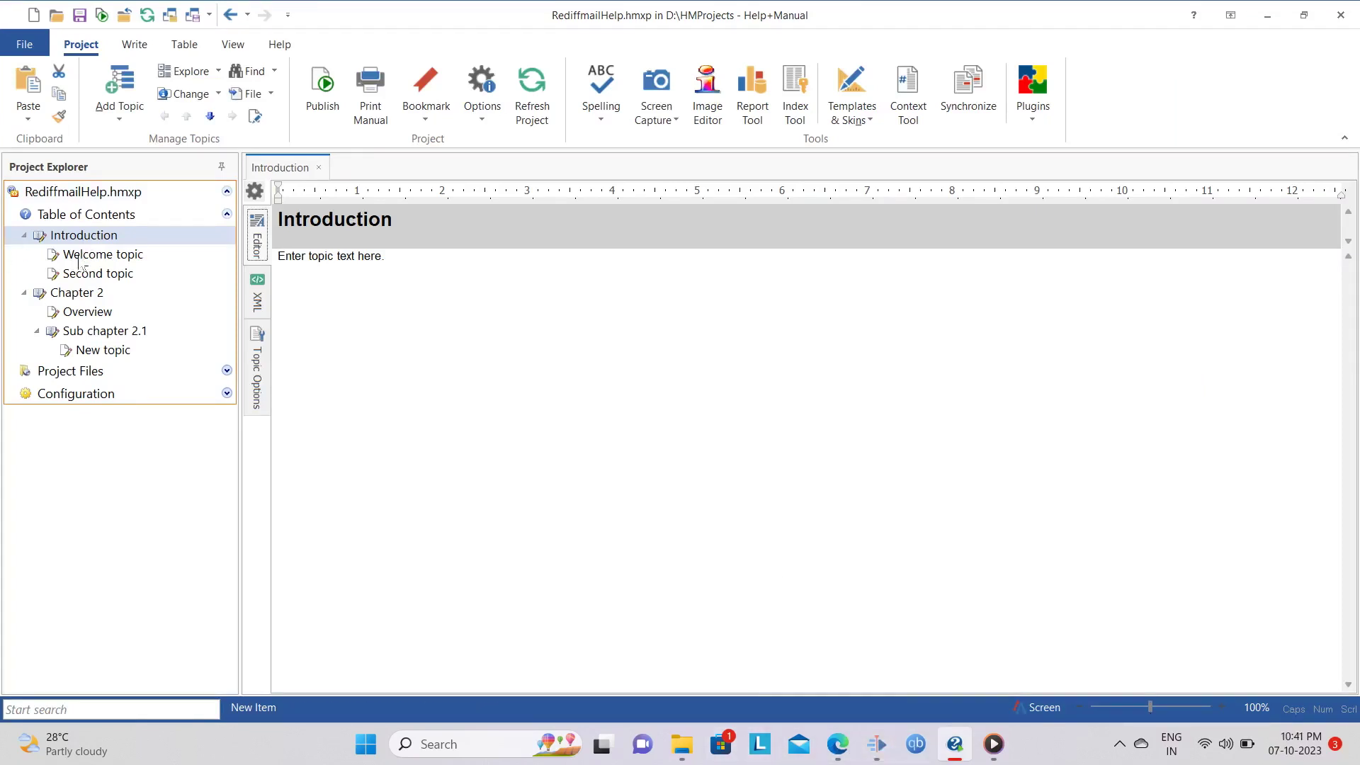
click(82, 256)
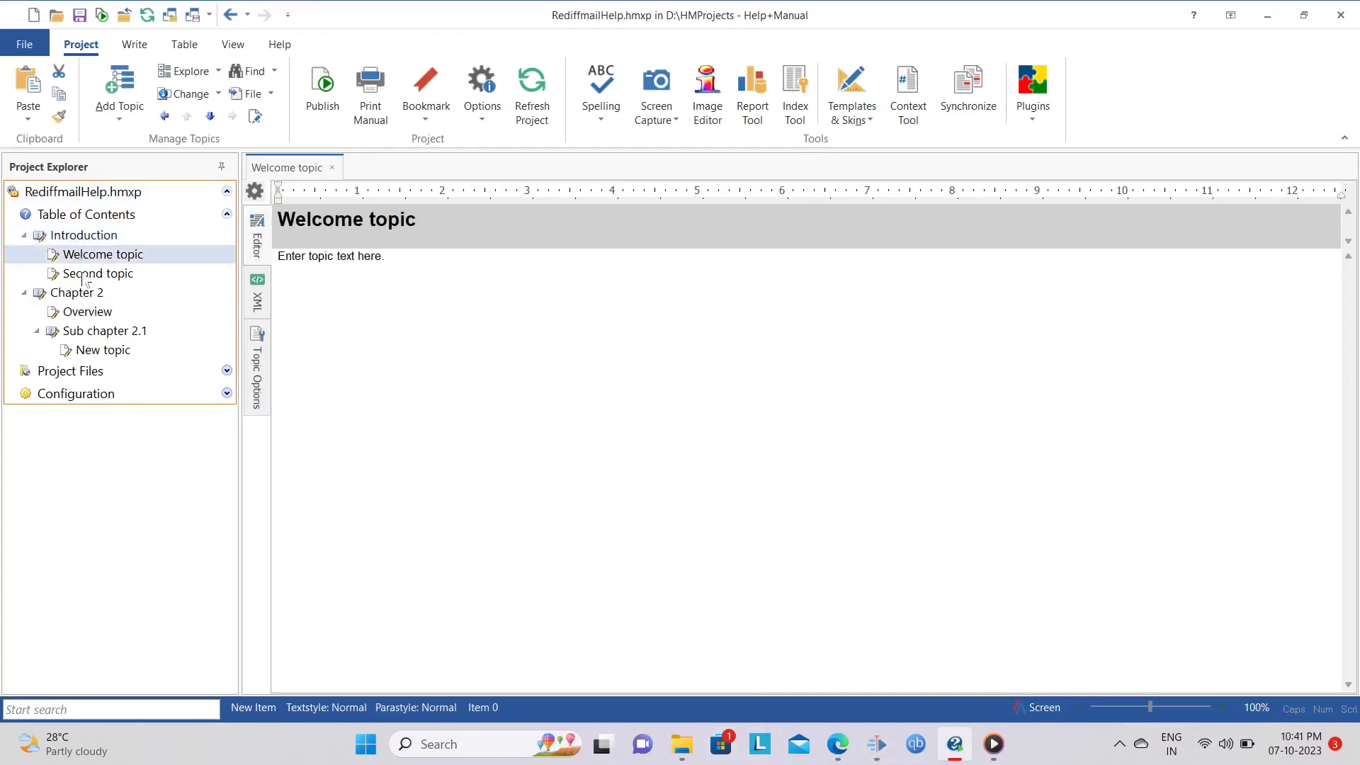
click(82, 276)
click(85, 316)
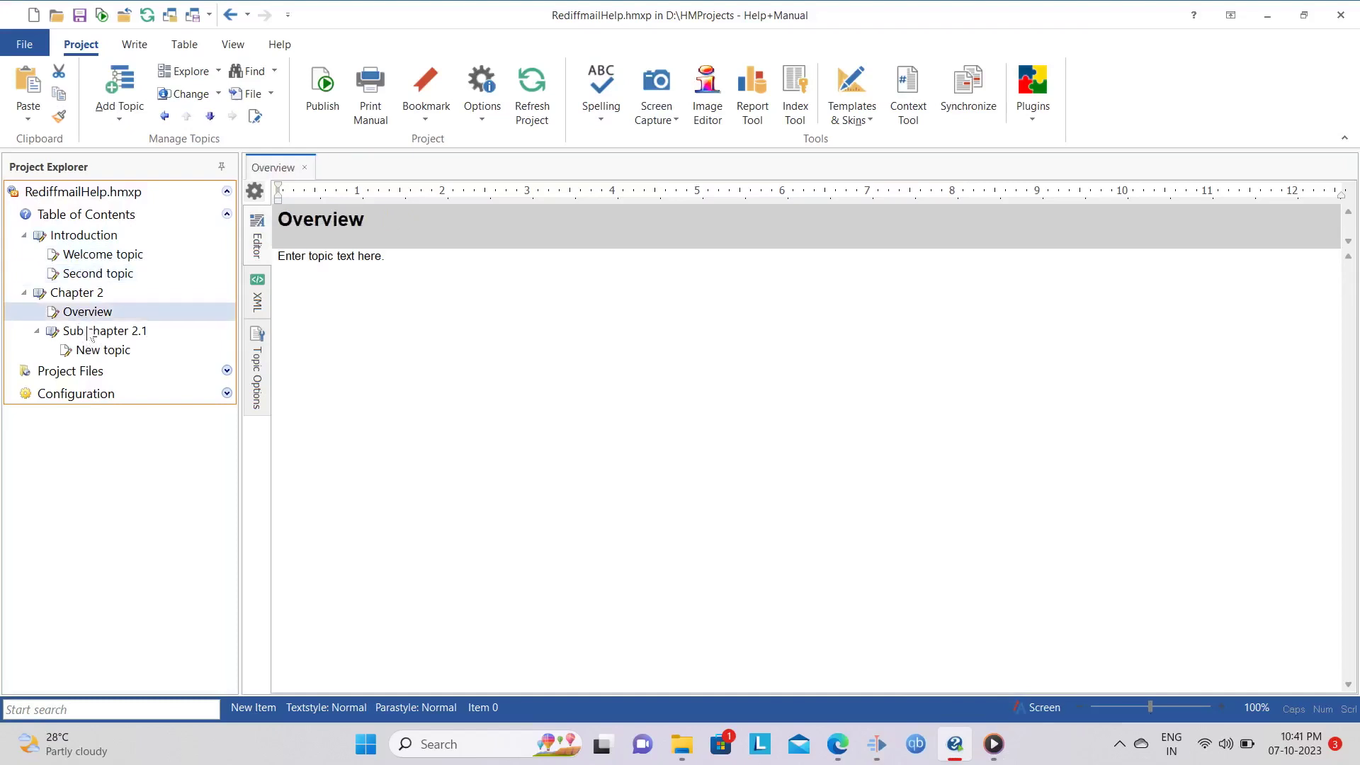
click(92, 333)
click(99, 352)
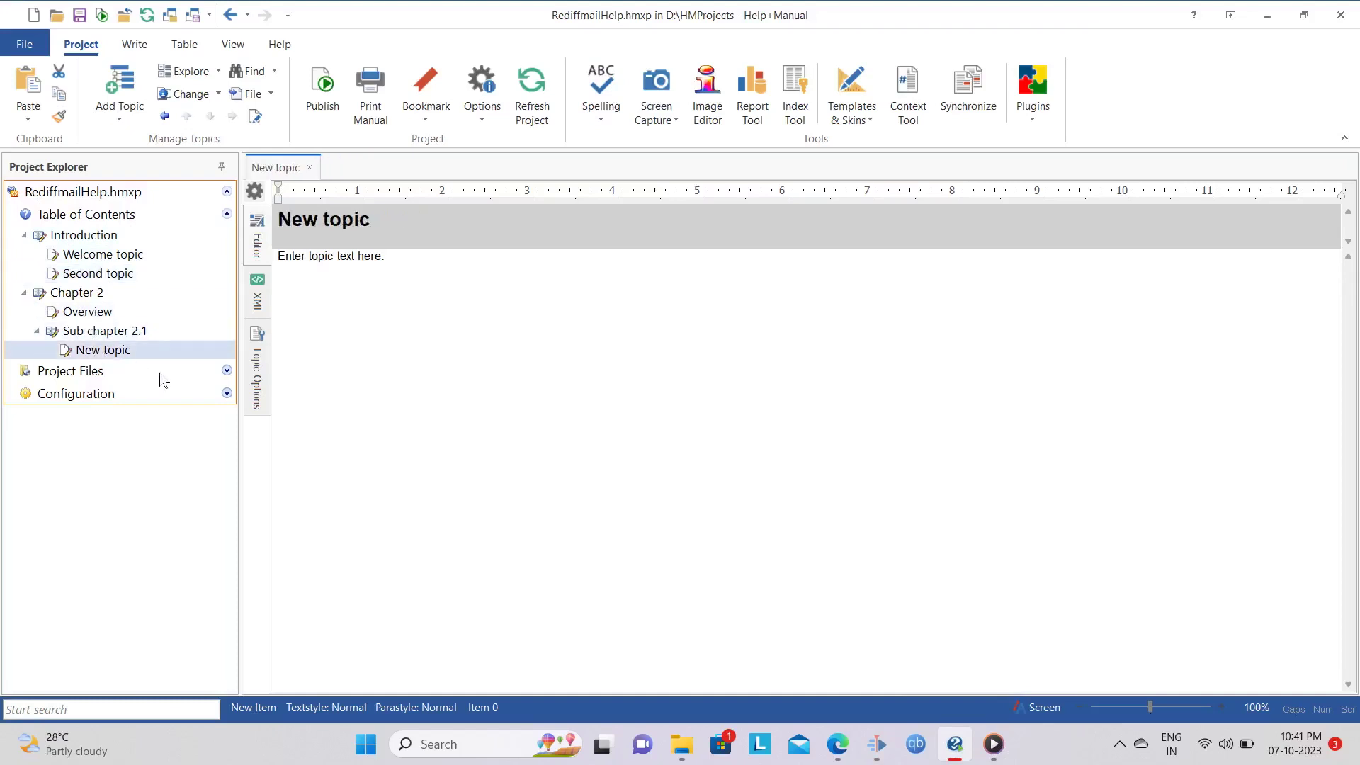
Show the Table of Contents and preview the Introduction, Welcome and Second topics
click(80, 216)
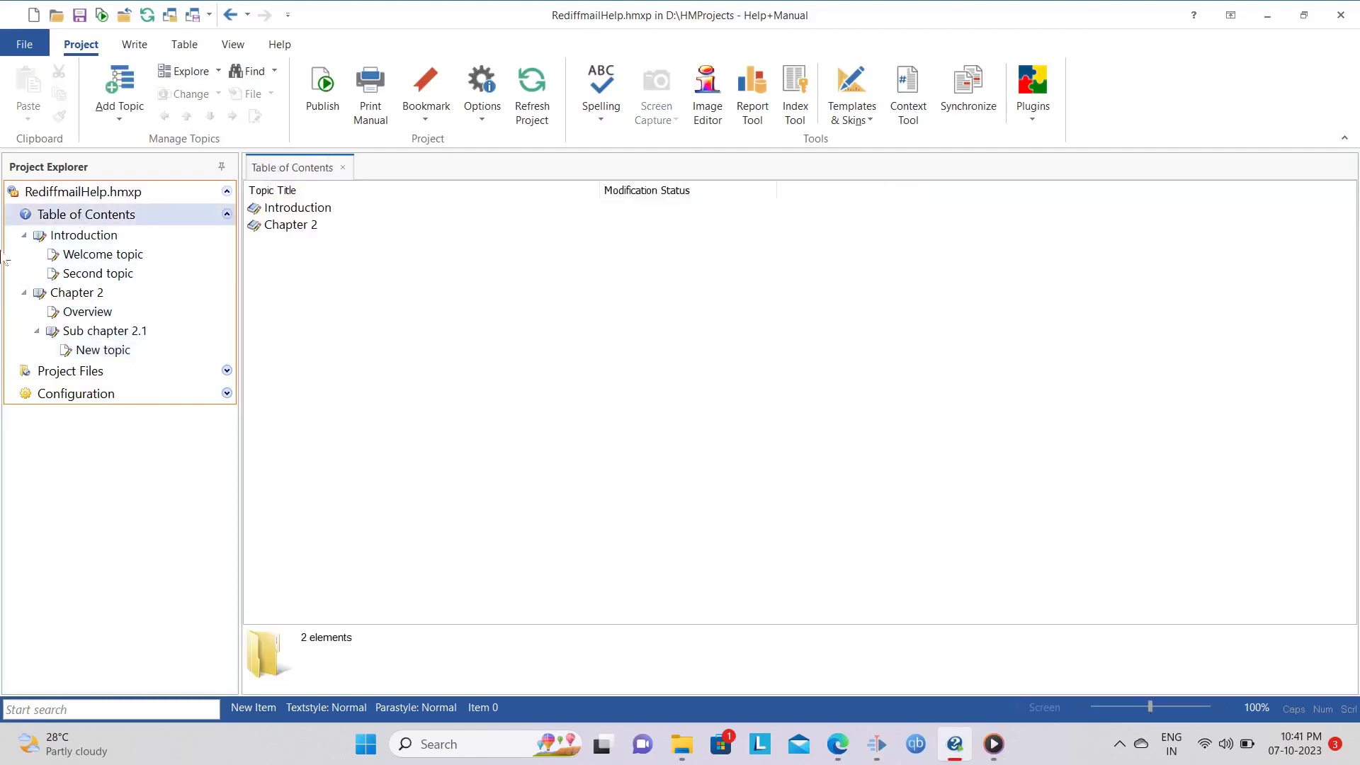
click(76, 235)
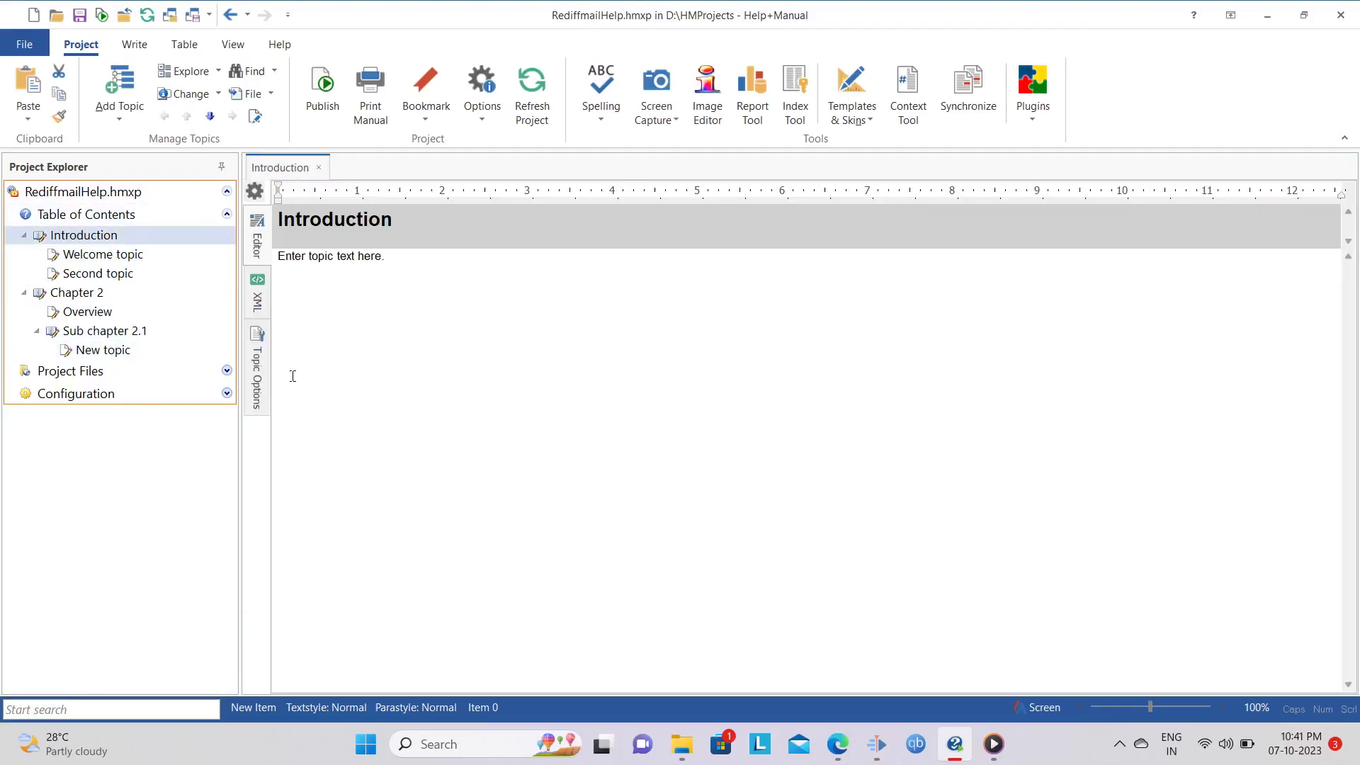
click(106, 259)
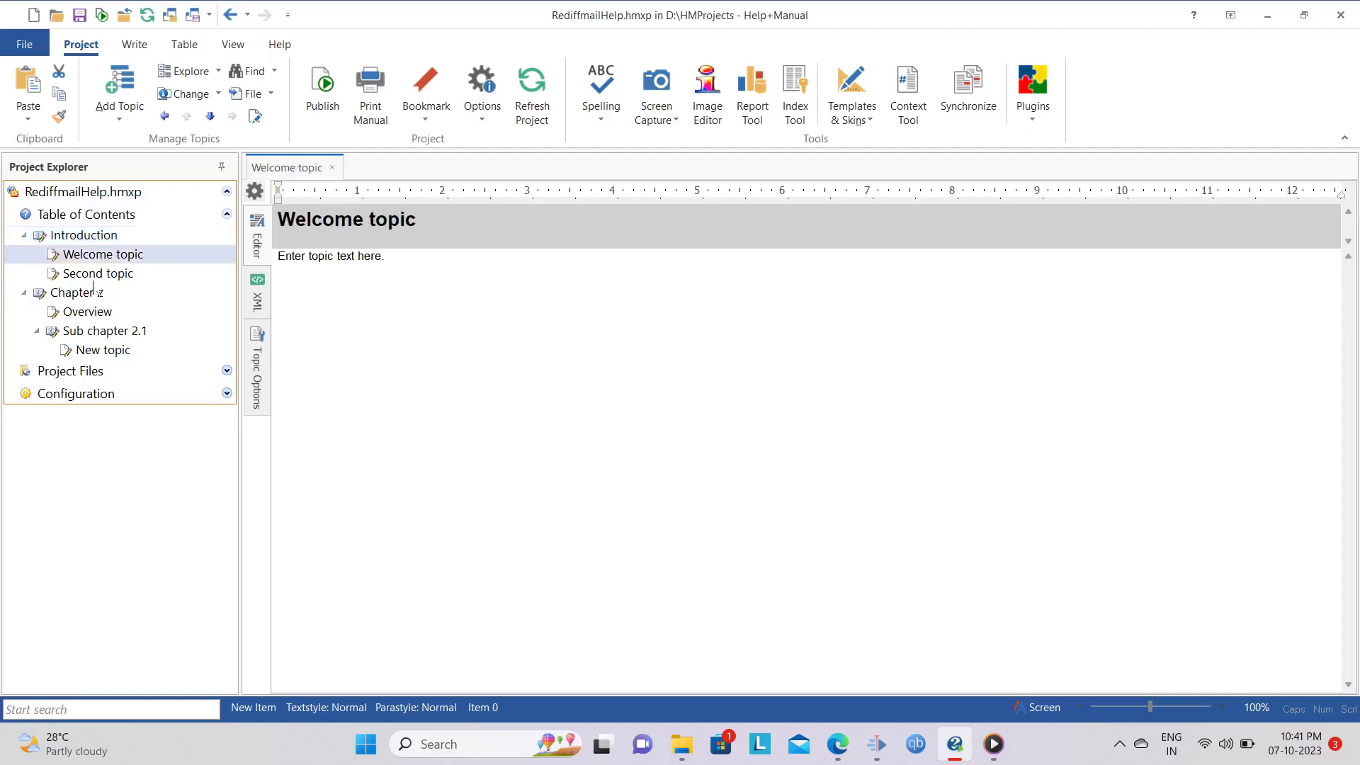
click(93, 276)
Return to the Welcome topic, click into its text, and save the RediffmailHelp project
key(Up)
click(454, 258)
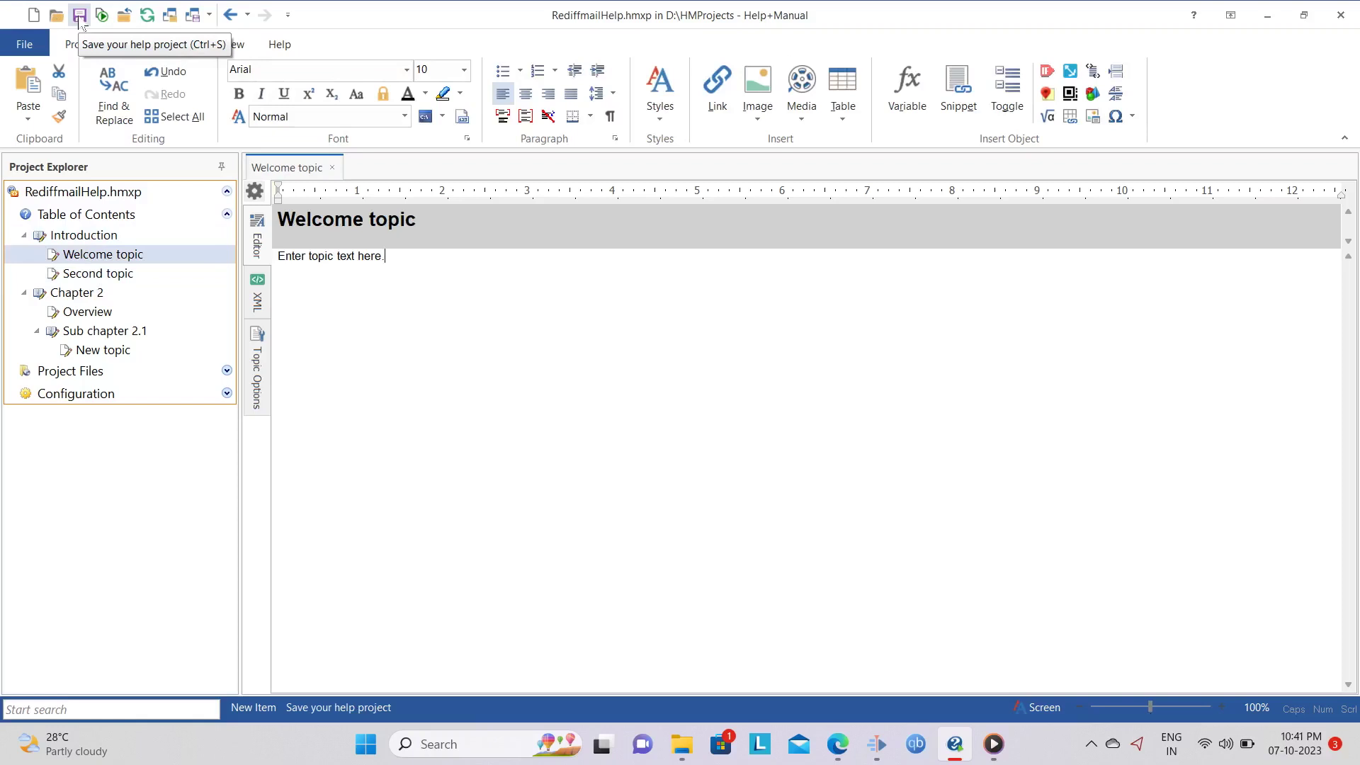
click(79, 15)
click(424, 266)
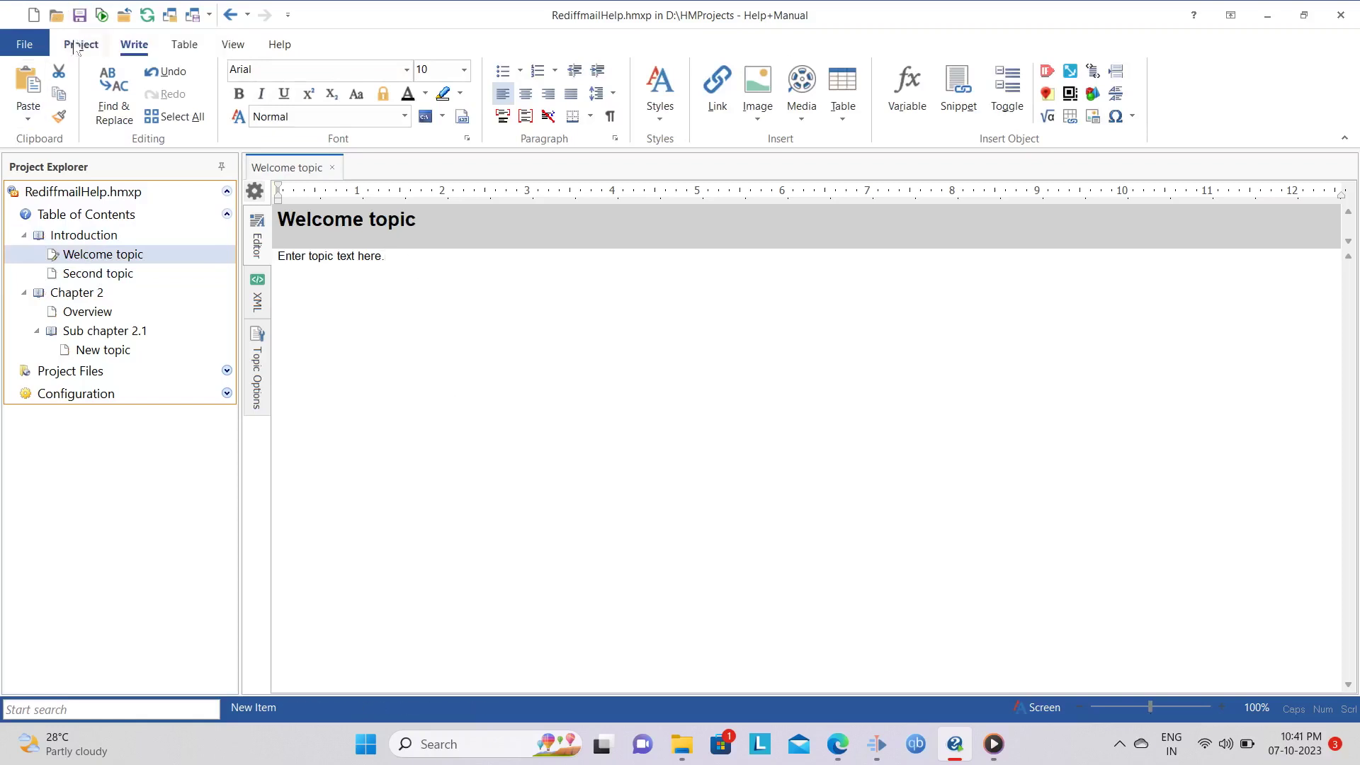
click(79, 16)
click(27, 45)
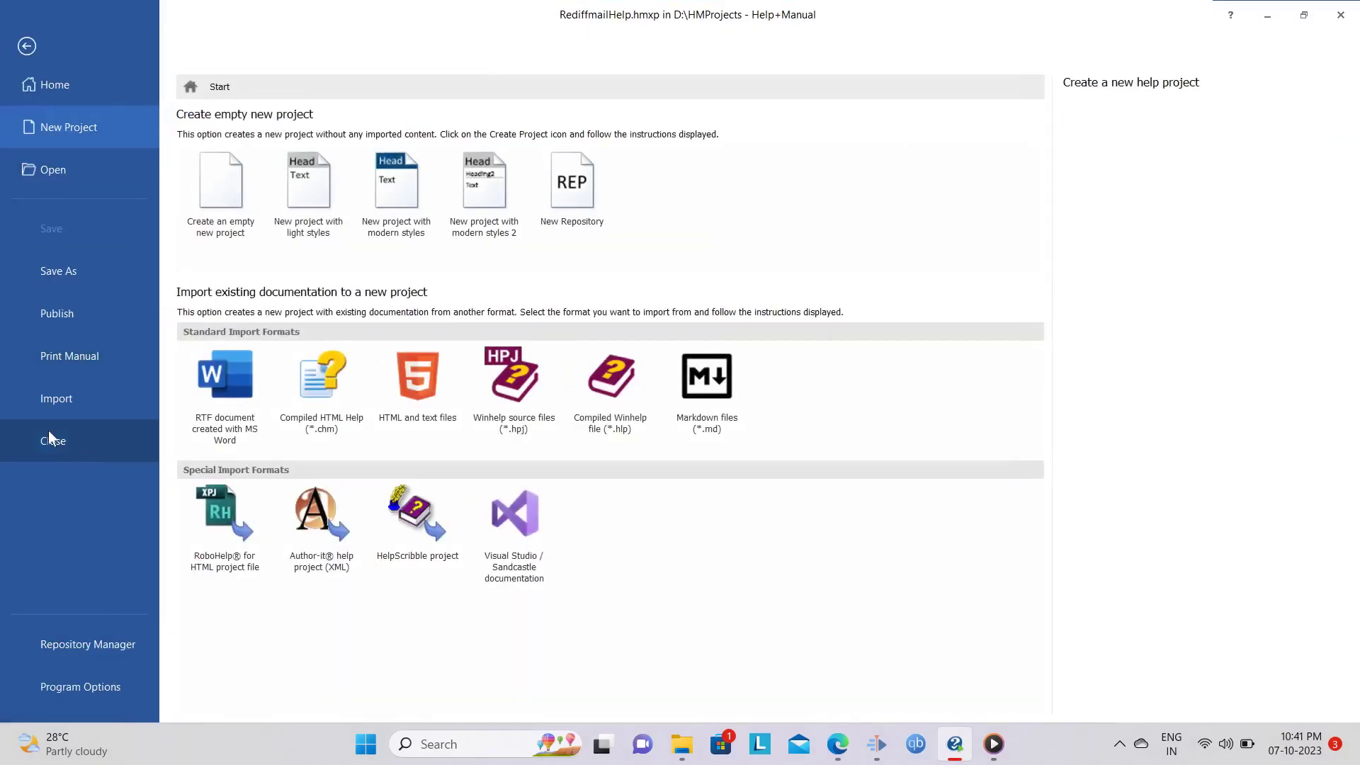